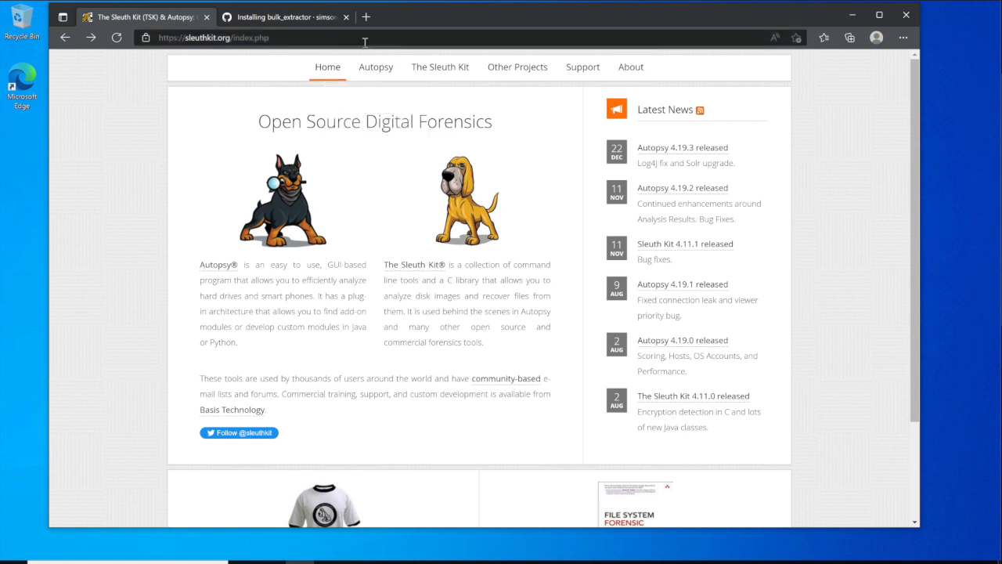
# Step: Download the Autopsy 4.19.3 64-bit installer for Windows from the Autopsy download page
pyautogui.moveTo(376, 69)
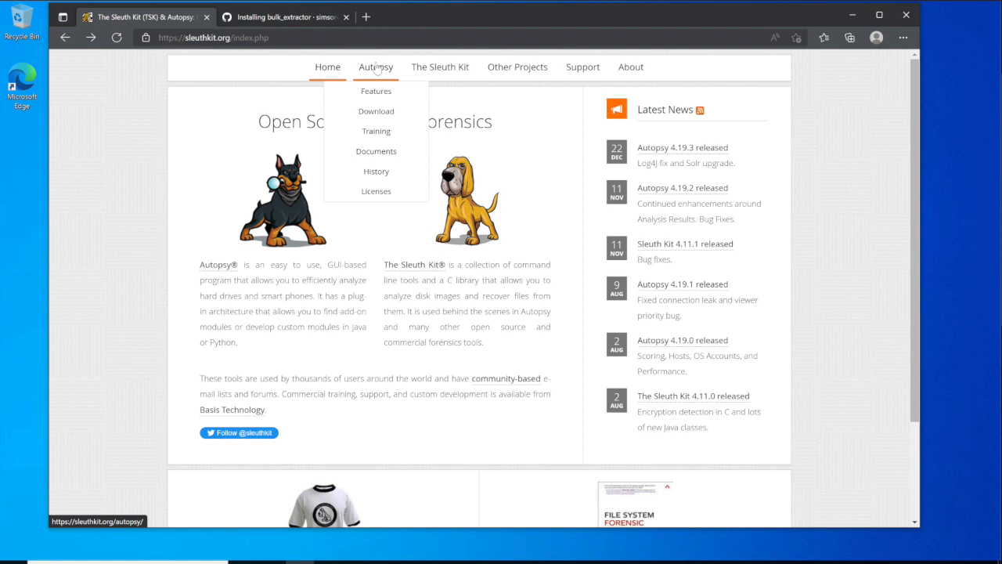
pyautogui.click(376, 113)
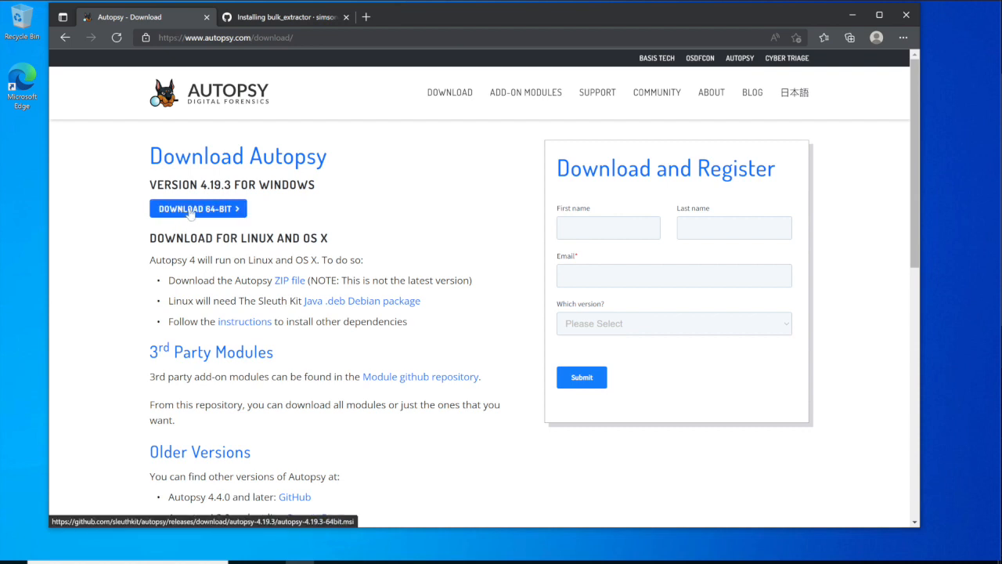
pyautogui.click(191, 209)
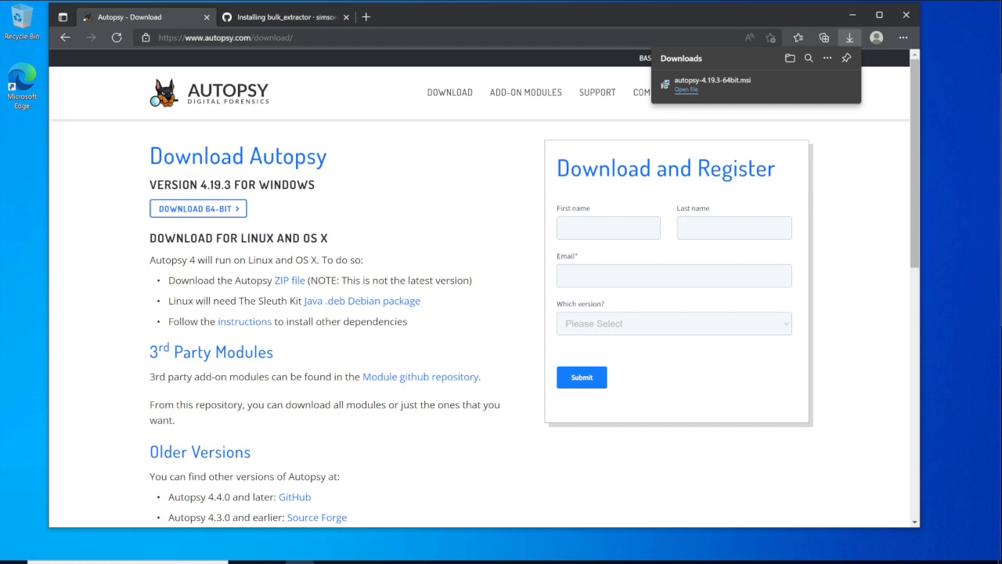
# Step: Switch to File Explorer and locate the autopsy-4.19.3-64bit installer in the Downloads folder
pyautogui.click(329, 561)
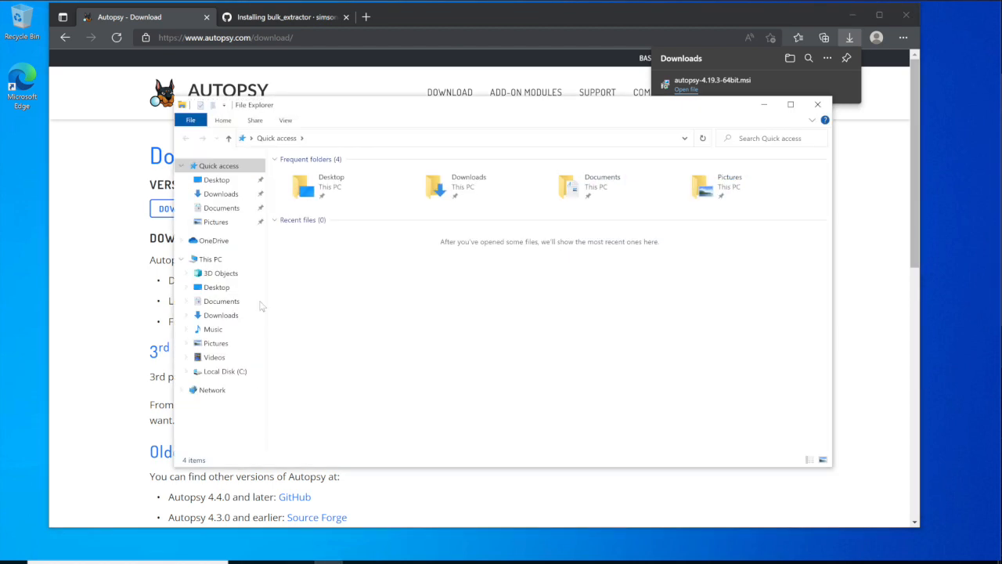
pyautogui.click(217, 196)
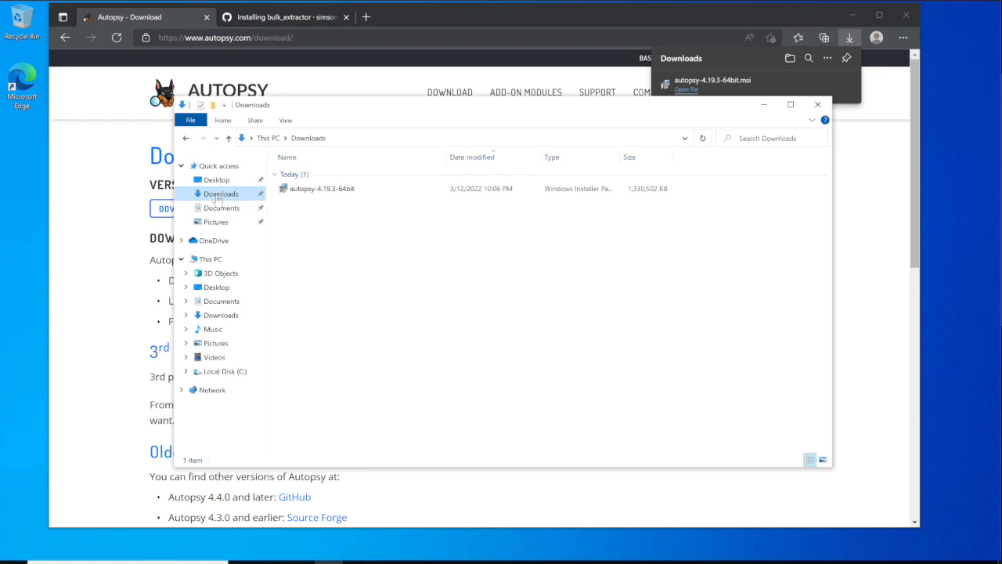
pyautogui.click(320, 196)
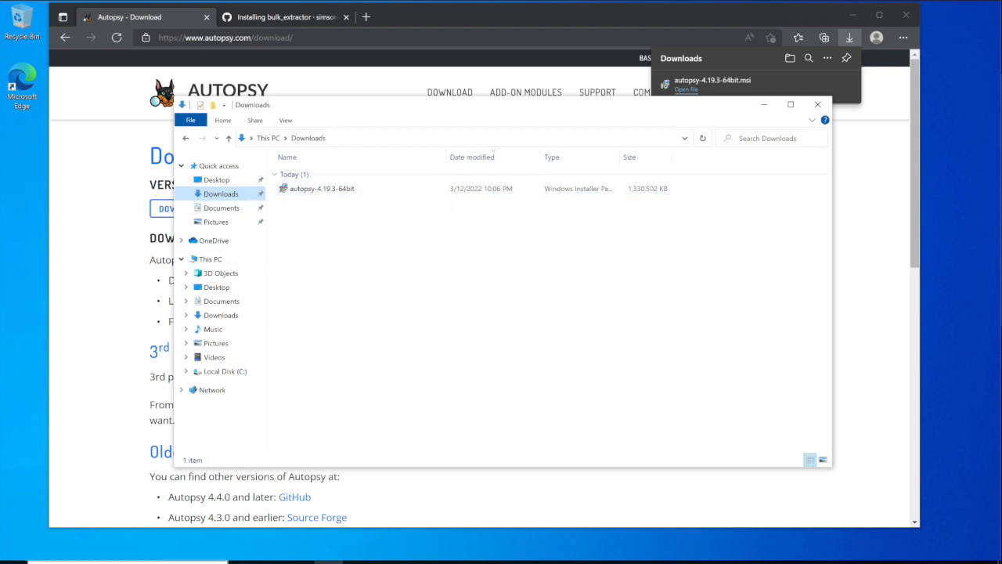
# Step: Look up the PC's device specifications and system type in the Windows About settings and close them
pyautogui.press('super+s')
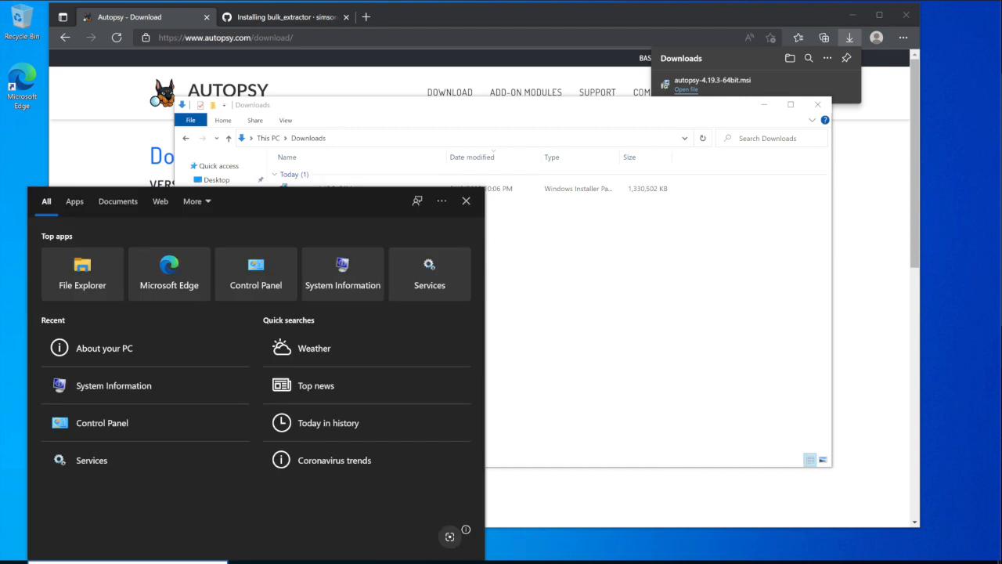
pyautogui.write('about')
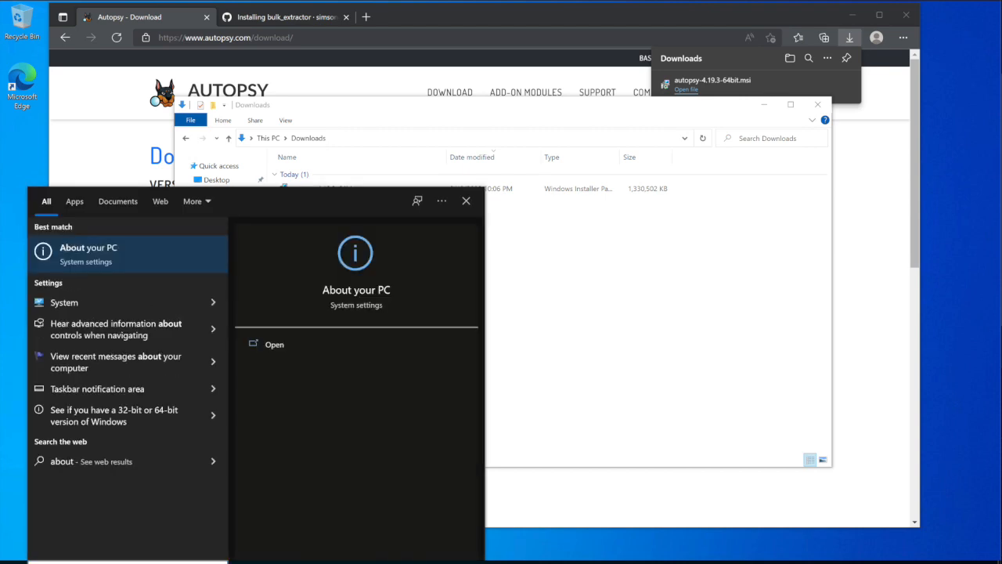
pyautogui.press('Return')
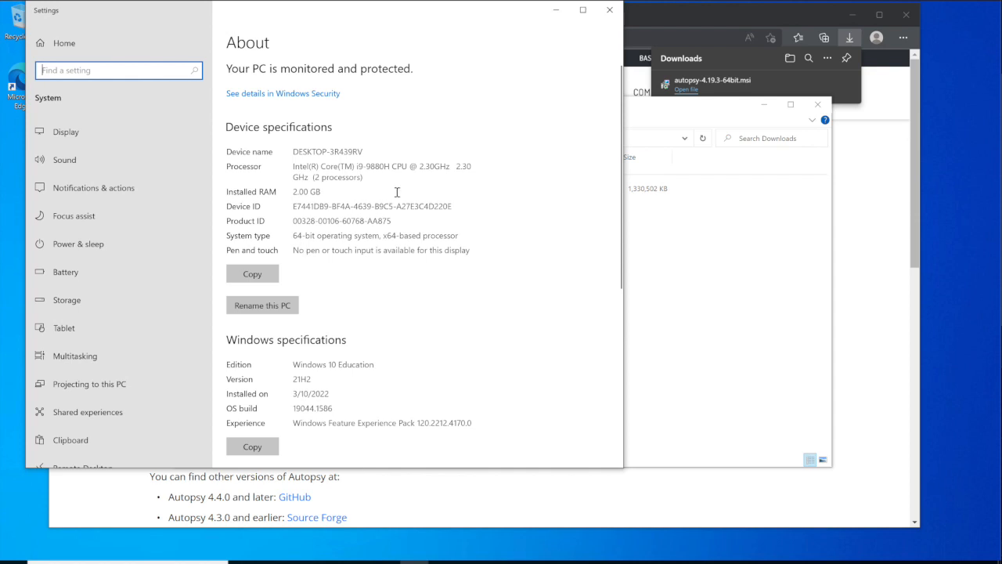
pyautogui.click(610, 11)
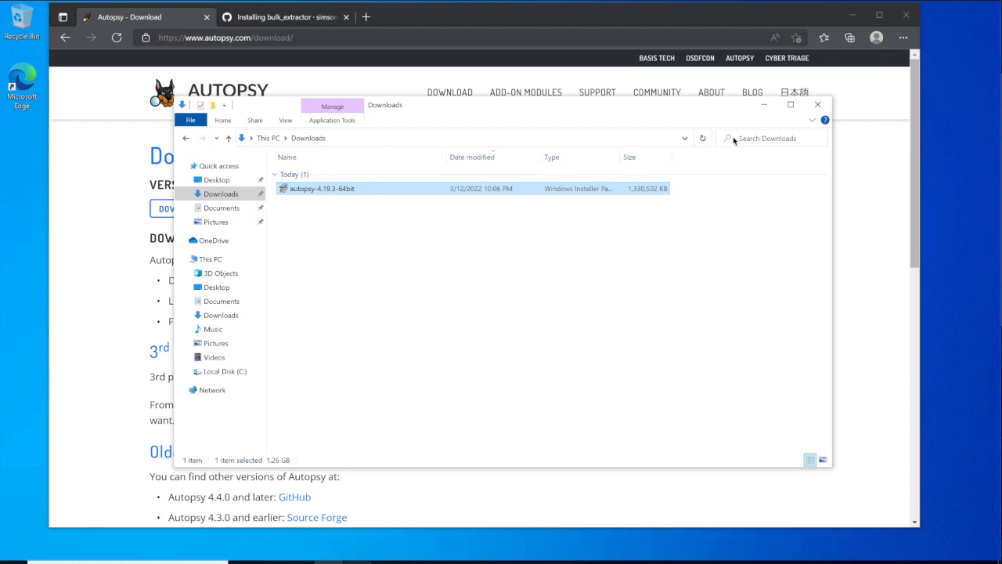
# Step: Launch the autopsy-4.19.3-64bit installer and allow it to run despite the SmartScreen block
pyautogui.doubleClick(309, 189)
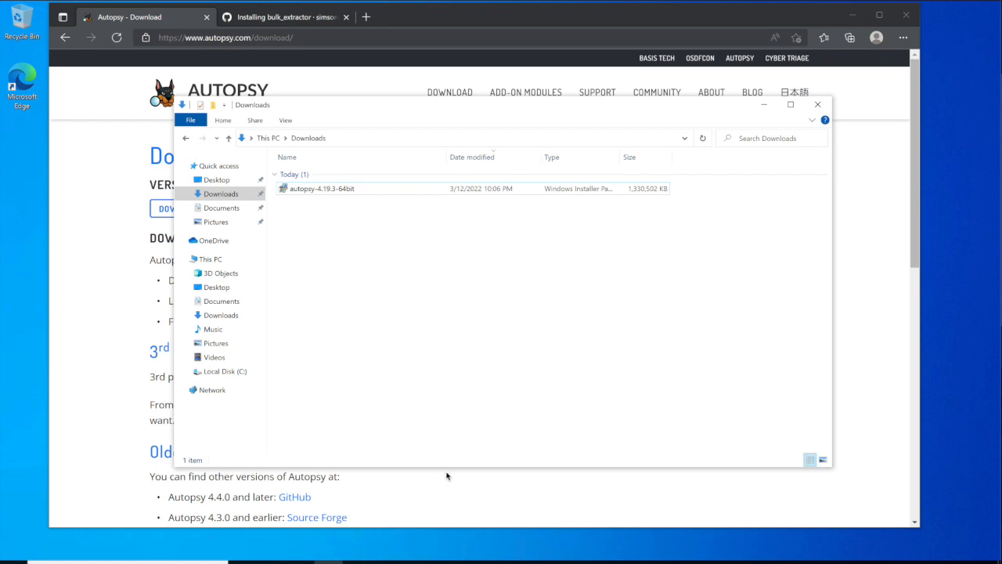
pyautogui.rightClick(320, 193)
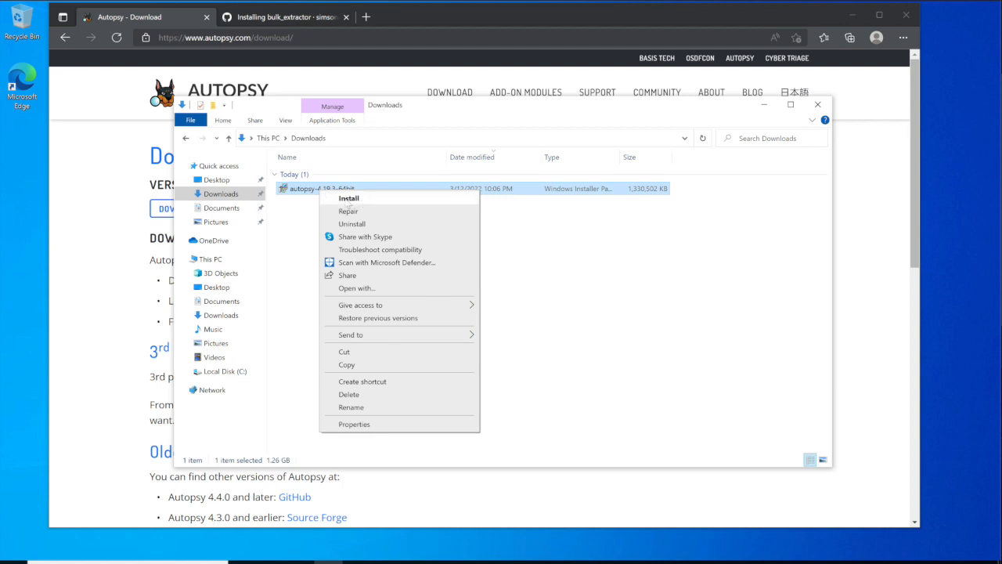
pyautogui.click(350, 199)
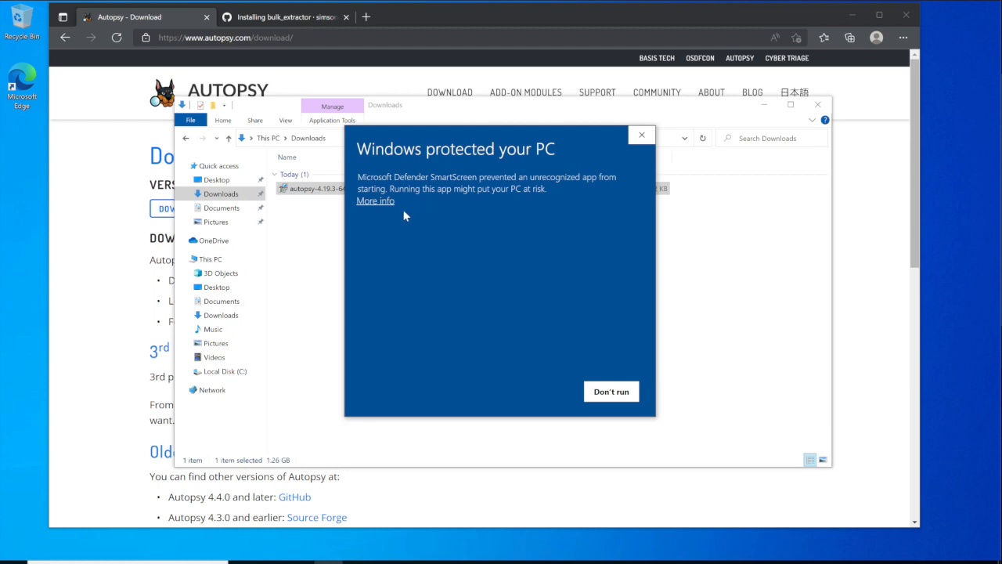
pyautogui.click(374, 202)
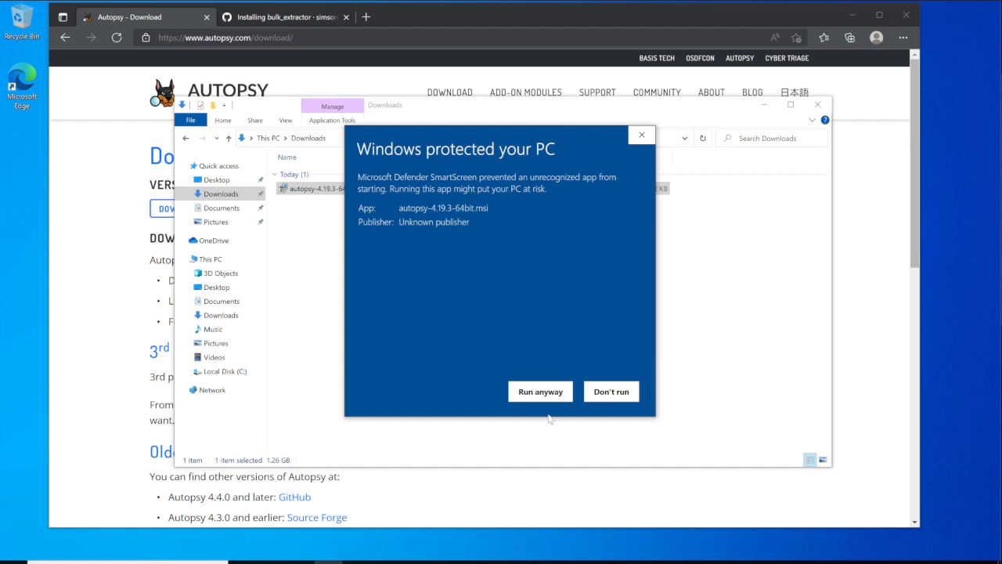
pyautogui.click(536, 393)
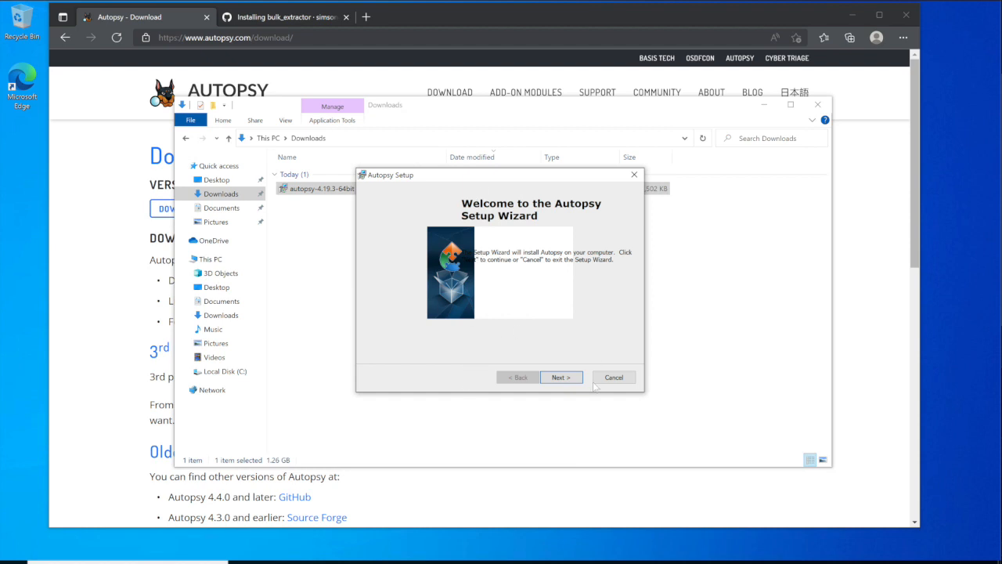
# Step: Install Autopsy in C:\Program Files\Autopsy-4.19.3\ with administrator approval, finish the setup wizard and close the Downloads window
pyautogui.click(568, 381)
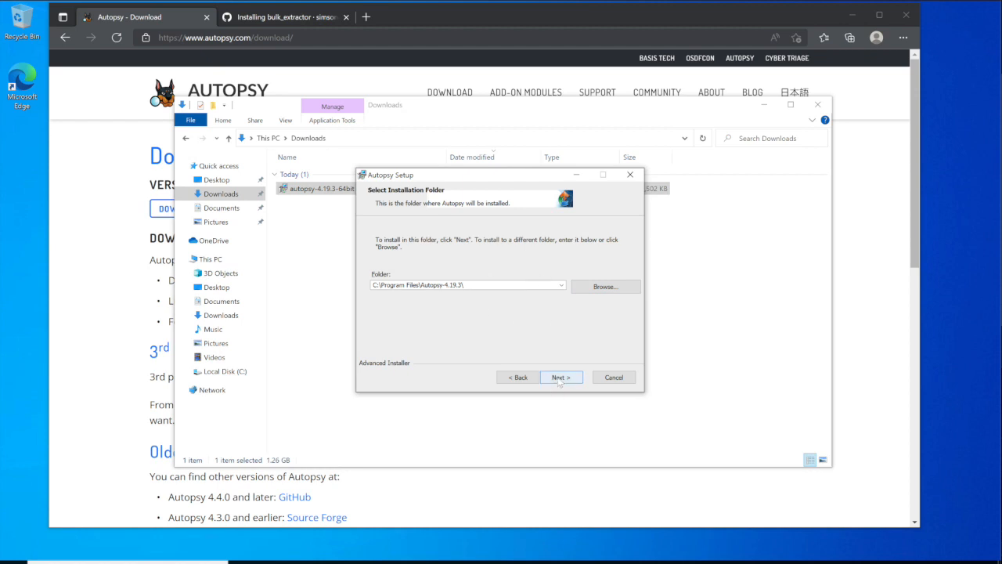
pyautogui.click(559, 379)
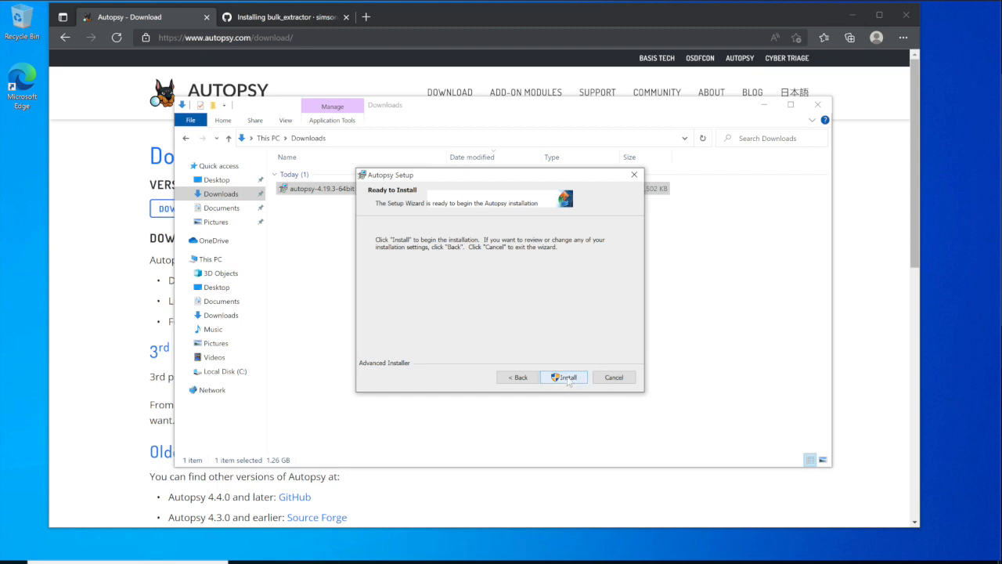
pyautogui.click(567, 377)
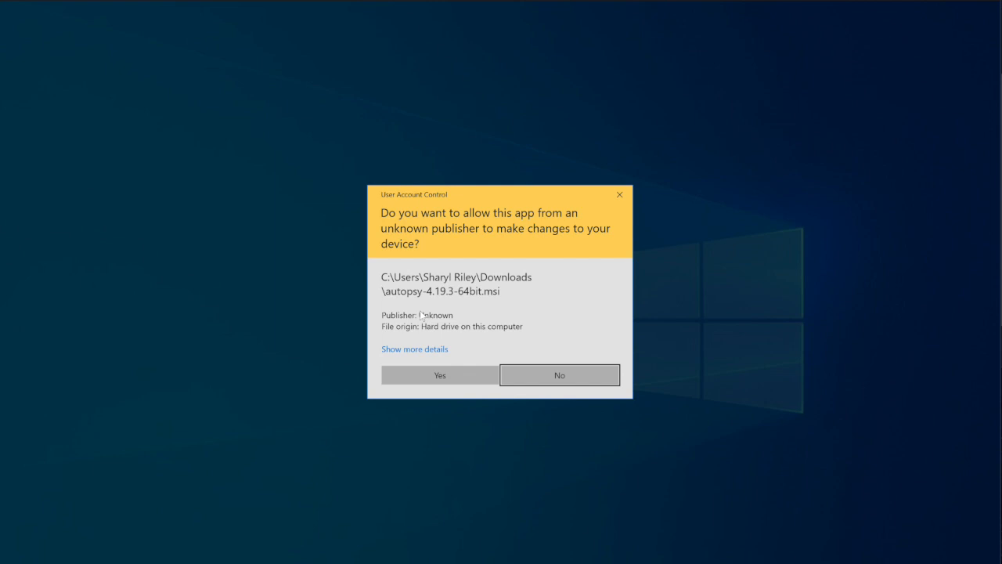
pyautogui.click(439, 376)
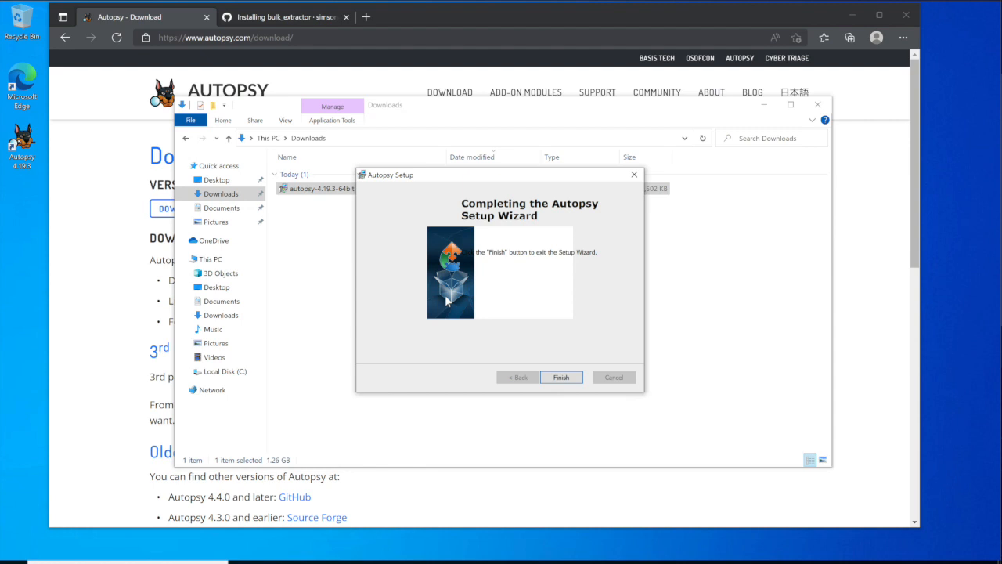
pyautogui.click(557, 379)
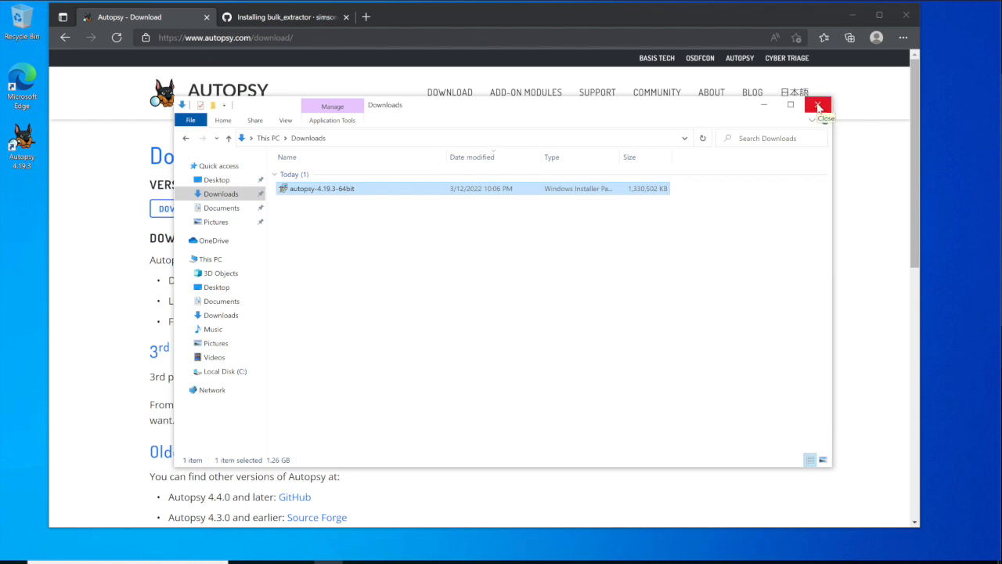
pyautogui.click(818, 105)
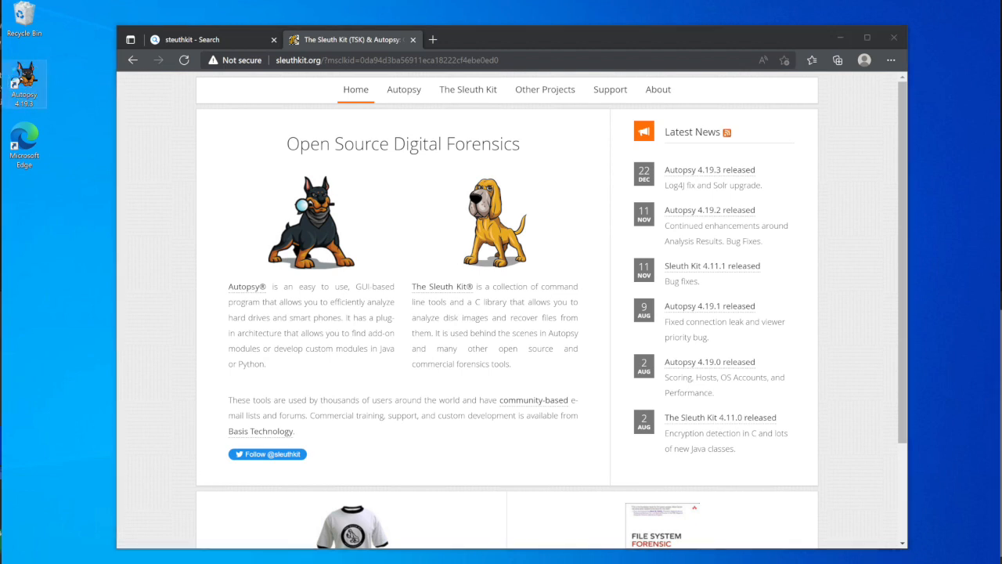
# Step: Start Autopsy 4.19.3 from the desktop to test the installation, dismiss its Welcome dialog and exit
pyautogui.rightClick(26, 83)
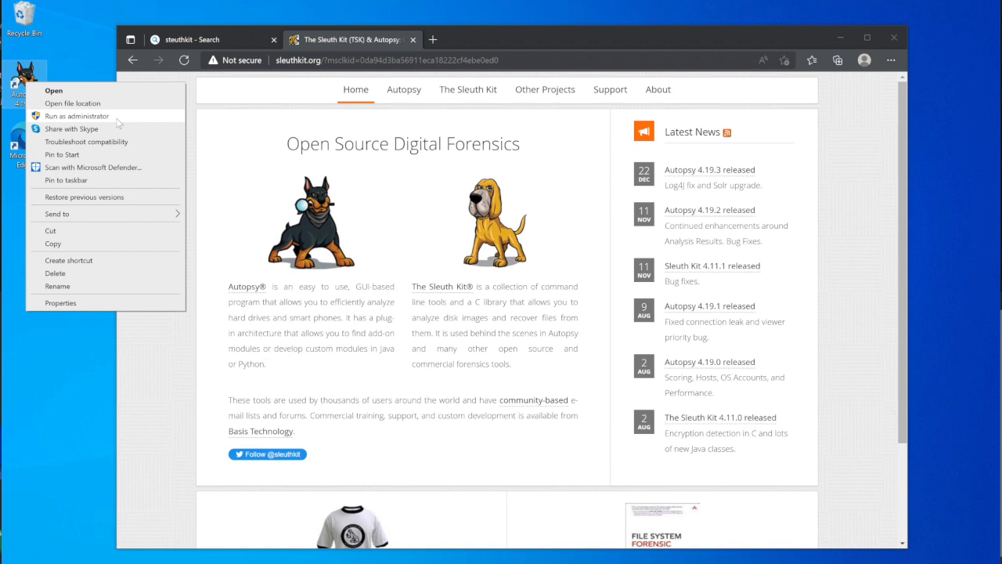
pyautogui.click(55, 91)
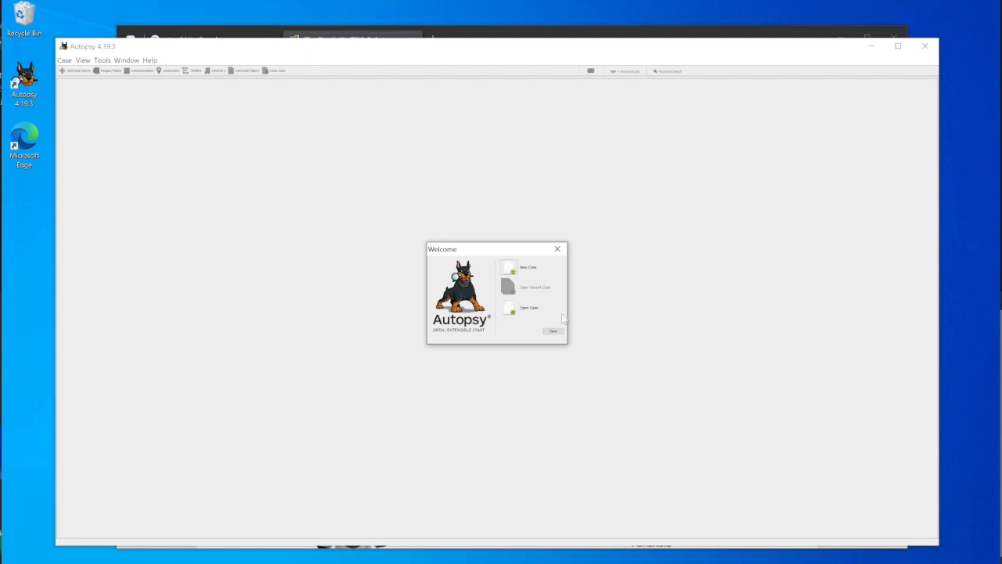
pyautogui.click(553, 331)
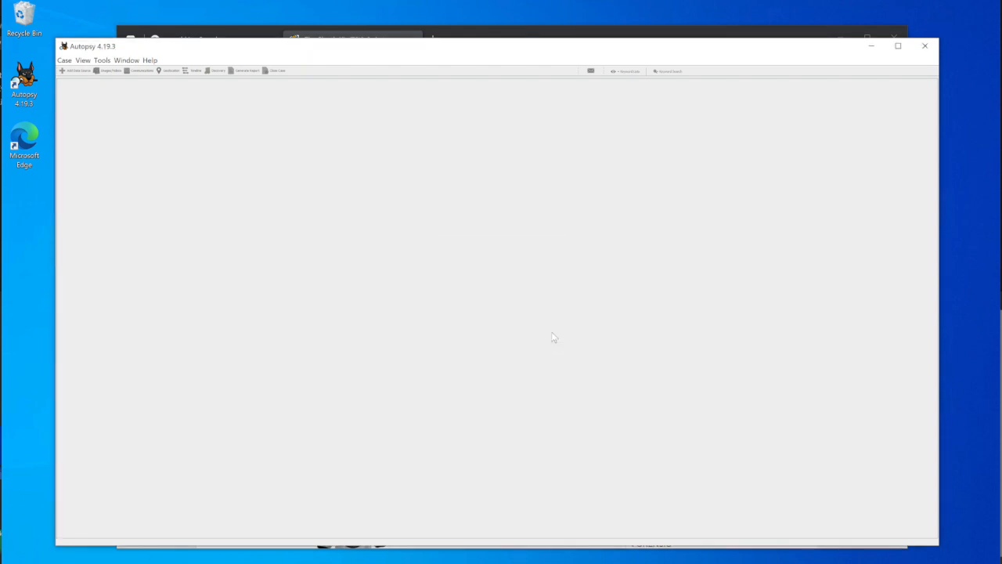
pyautogui.click(70, 65)
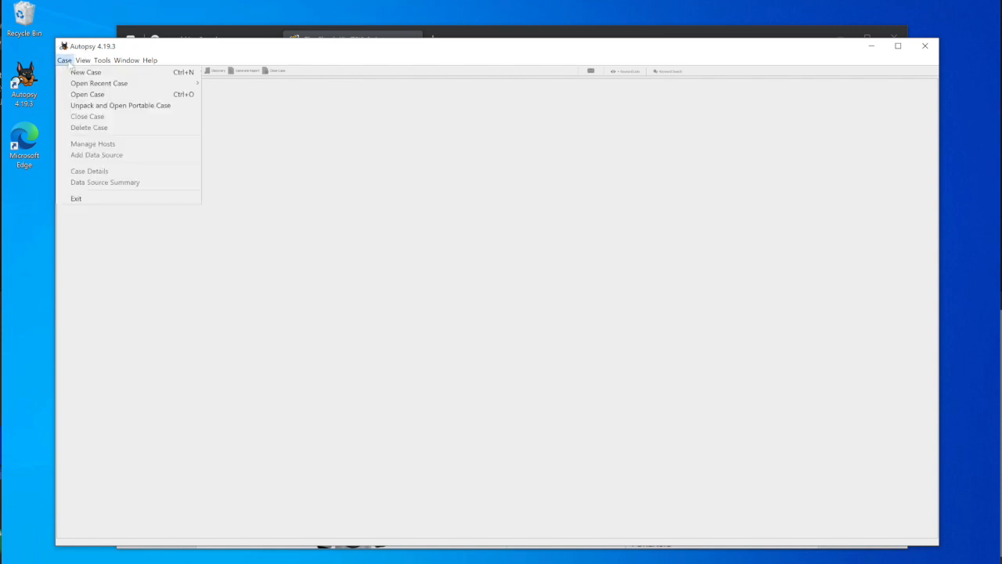
pyautogui.click(82, 199)
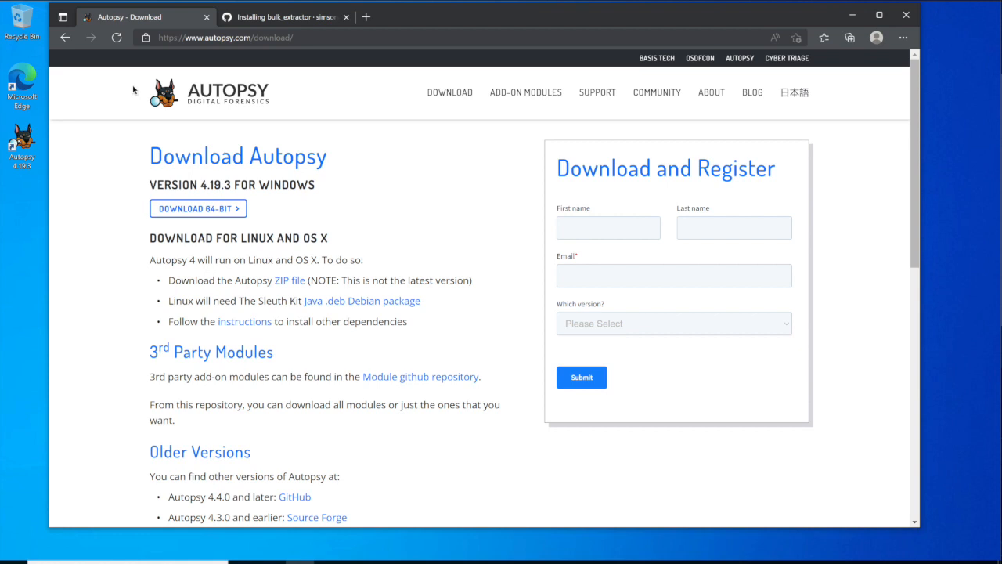
# Step: Download the Windows binaries of The Sleuth Kit 4.11.1 from the sleuthkit.org download page
pyautogui.click(65, 39)
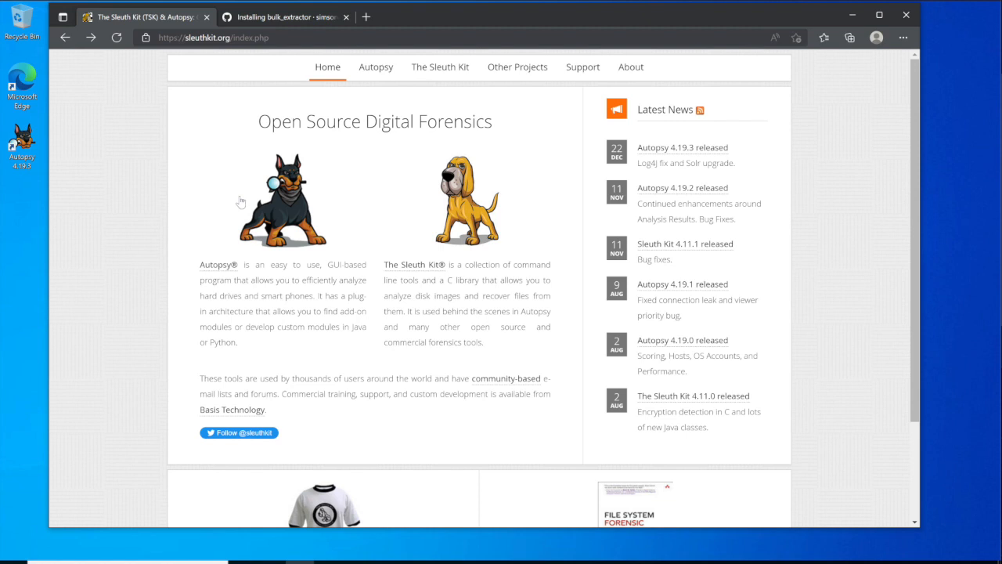
pyautogui.moveTo(436, 69)
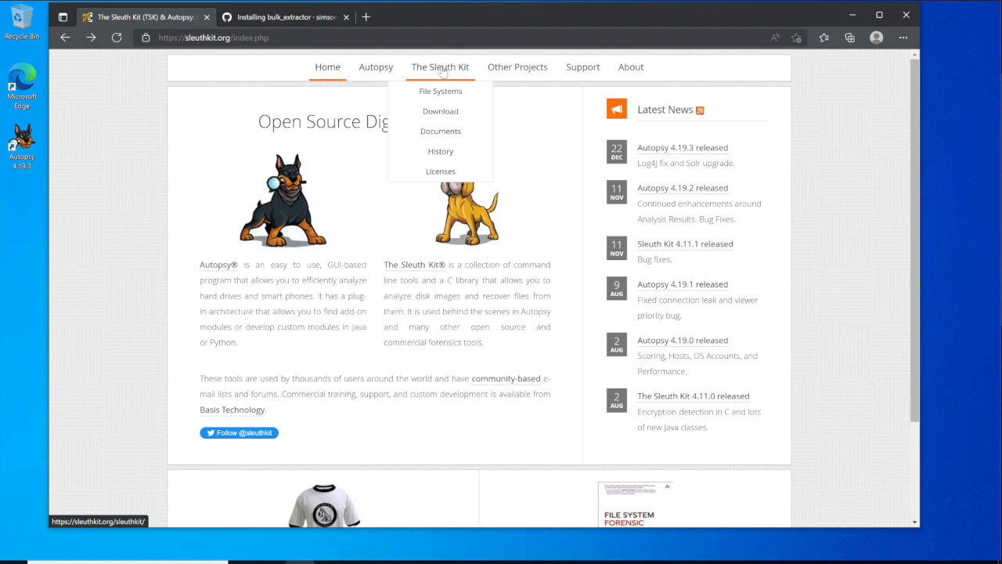
pyautogui.click(444, 112)
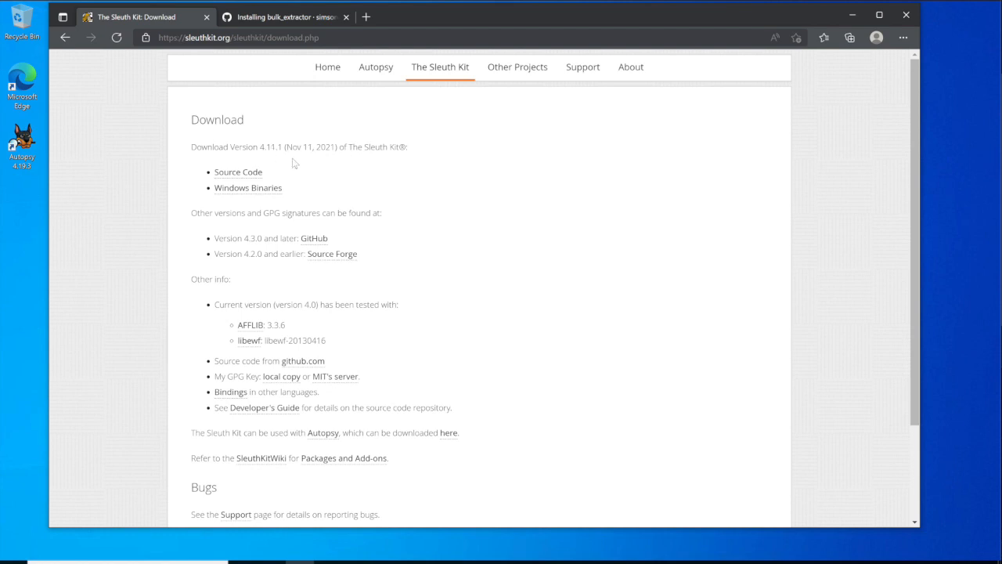
pyautogui.click(239, 192)
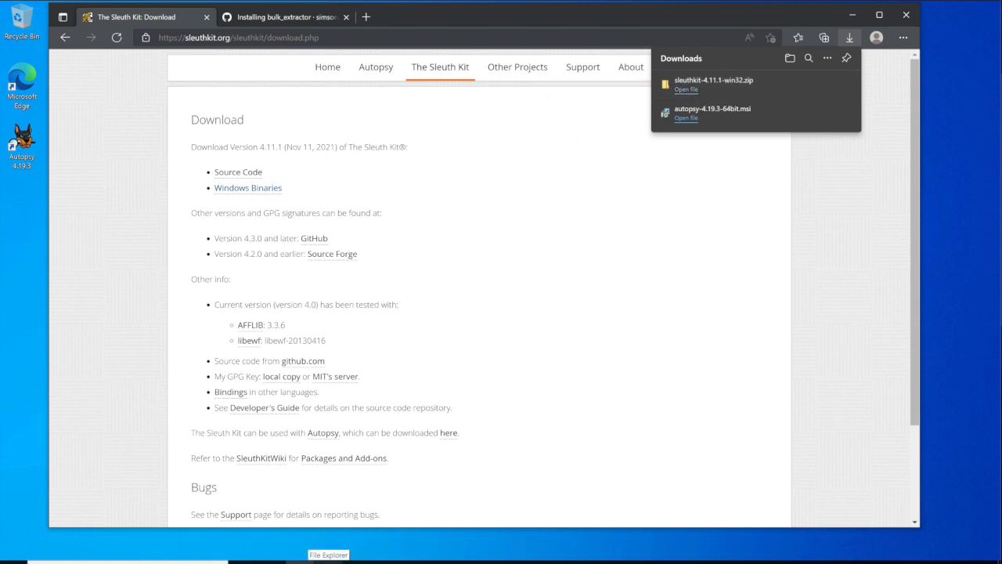
# Step: Open the downloaded sleuthkit-4.11.1-win32 archive from the Downloads folder in File Explorer
pyautogui.click(328, 562)
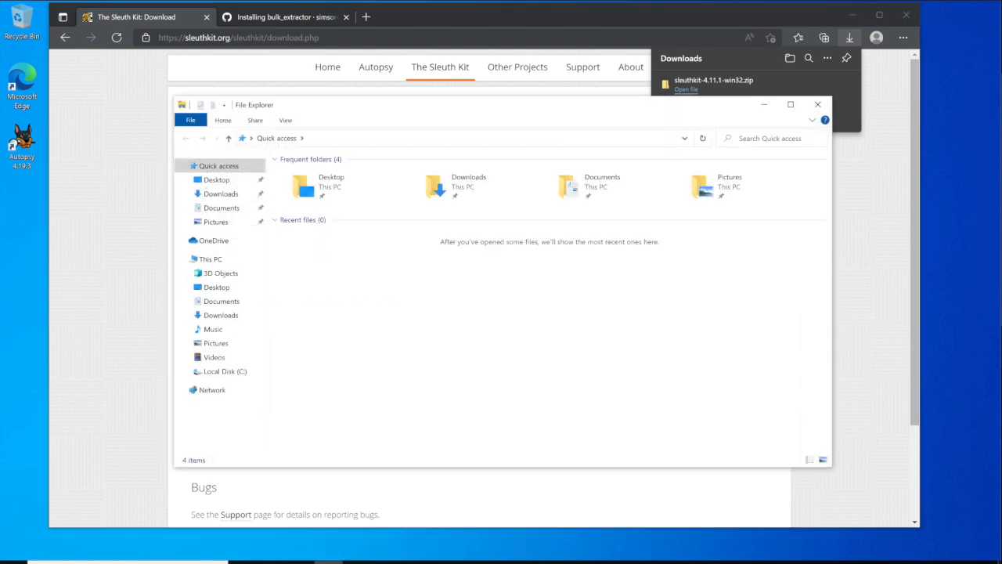
pyautogui.click(221, 196)
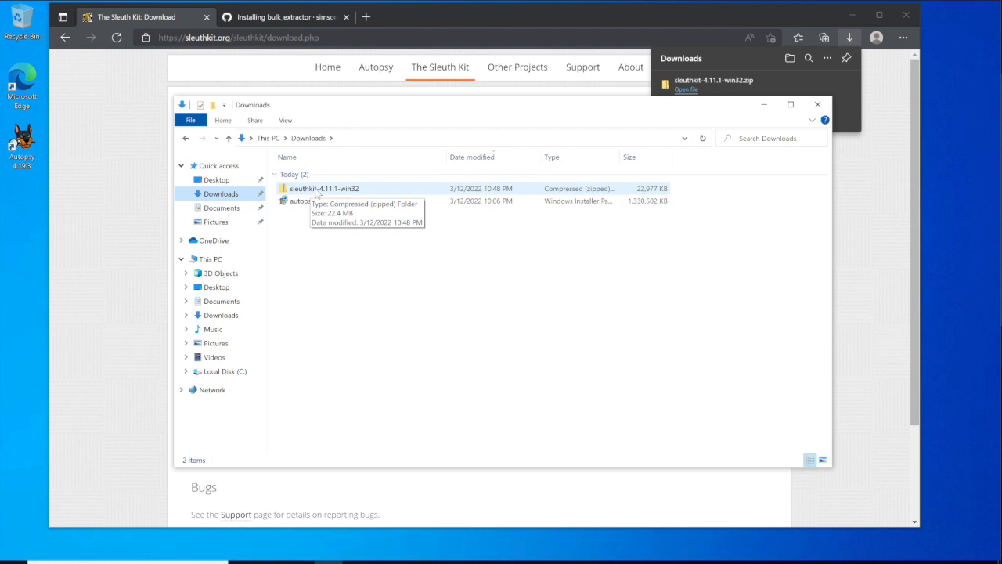
pyautogui.click(316, 192)
pyautogui.rightClick(315, 190)
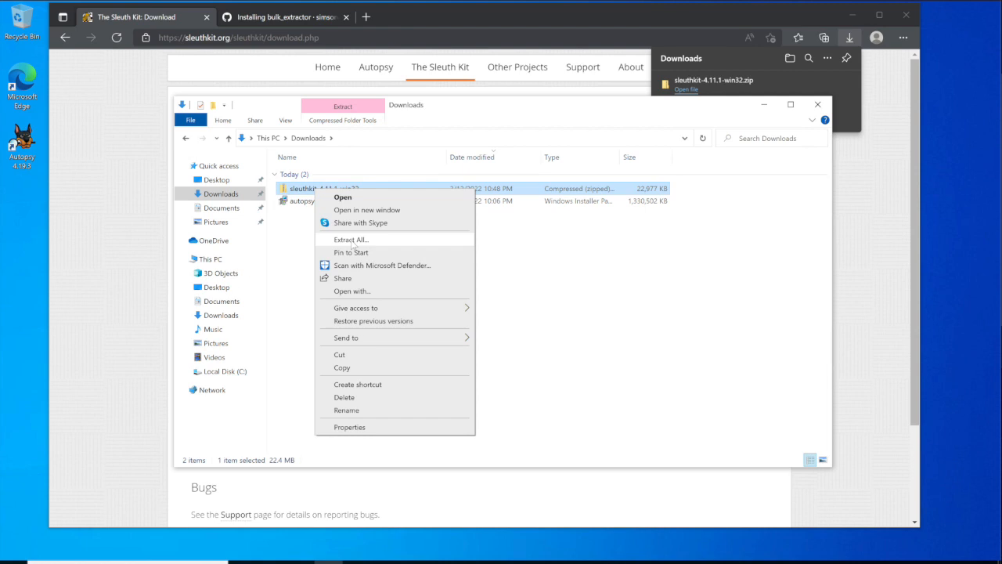
pyautogui.click(302, 244)
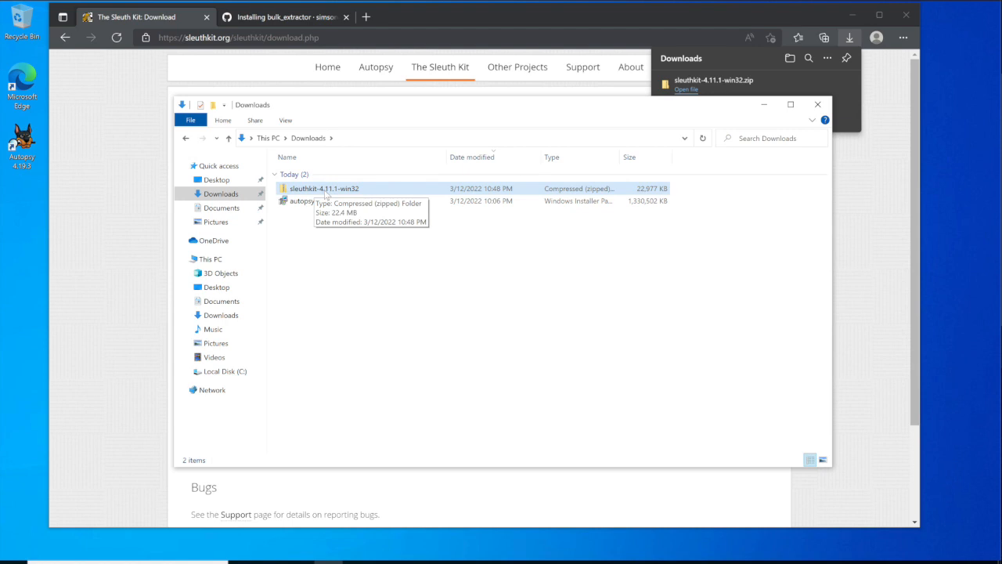
pyautogui.doubleClick(324, 193)
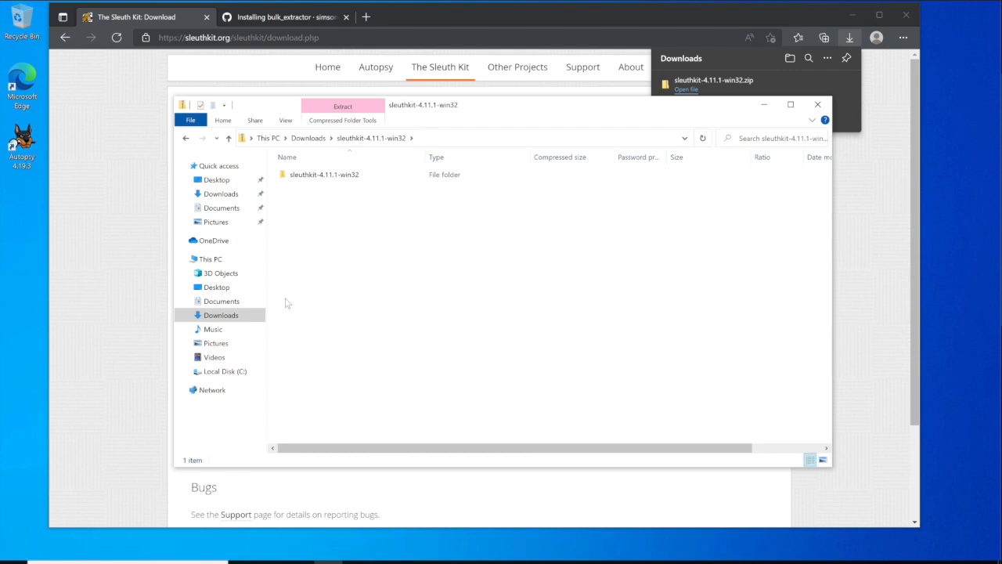
# Step: Extract the whole sleuthkit-4.11.1-win32 archive from Downloads into C:\Program Files, granting administrator permission for the copy
pyautogui.click(232, 193)
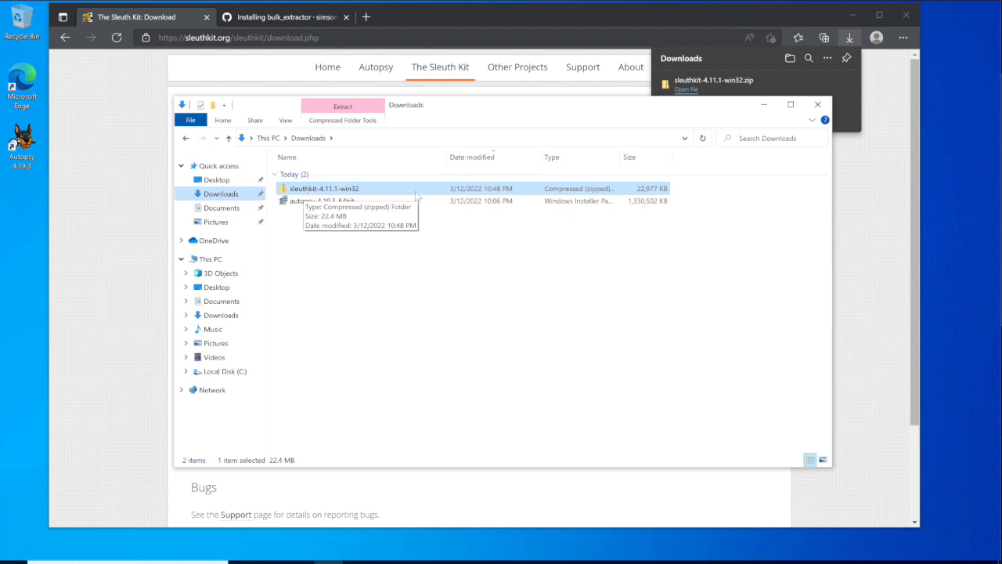
pyautogui.rightClick(347, 191)
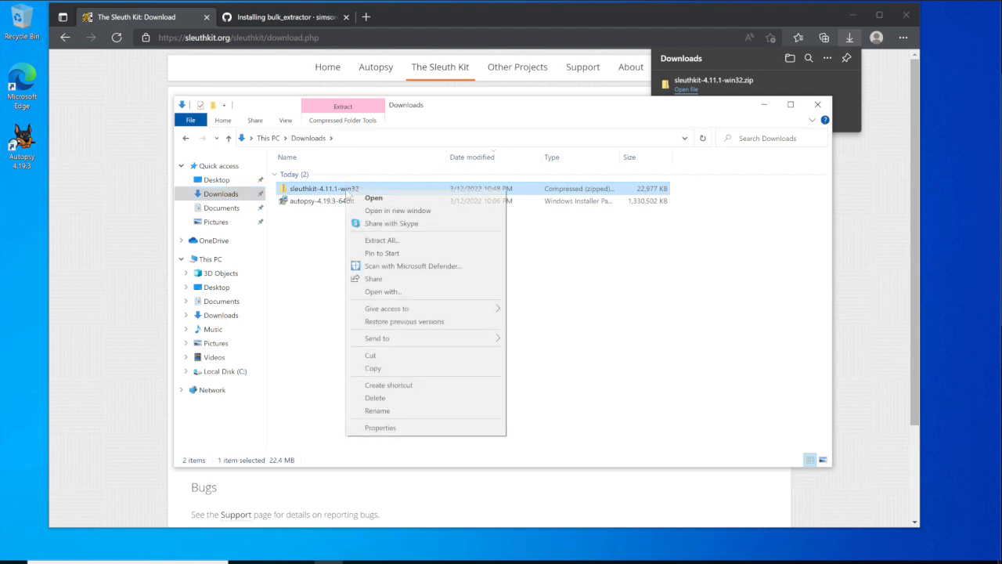
pyautogui.click(382, 241)
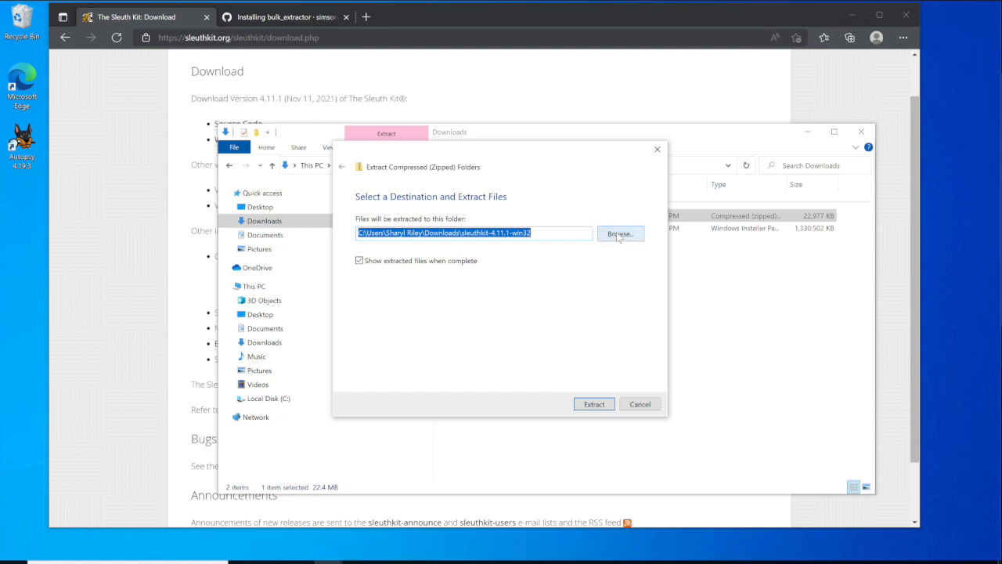
pyautogui.click(617, 234)
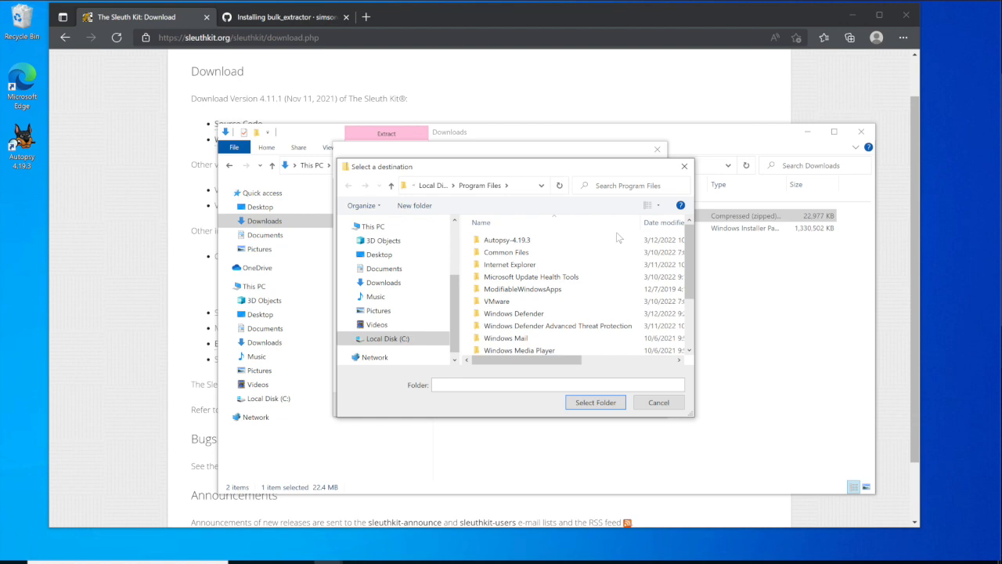
pyautogui.click(355, 339)
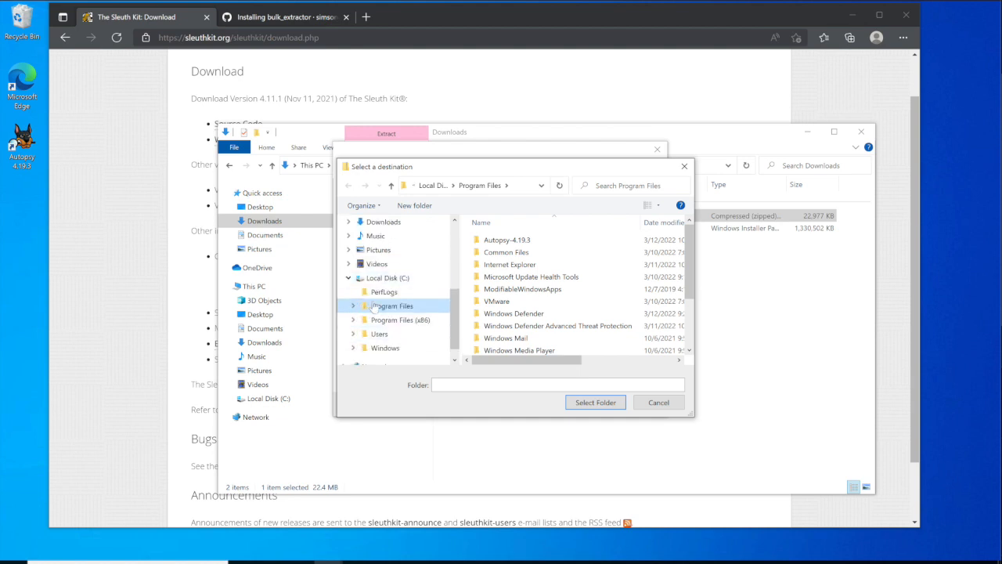
pyautogui.click(374, 308)
pyautogui.click(590, 404)
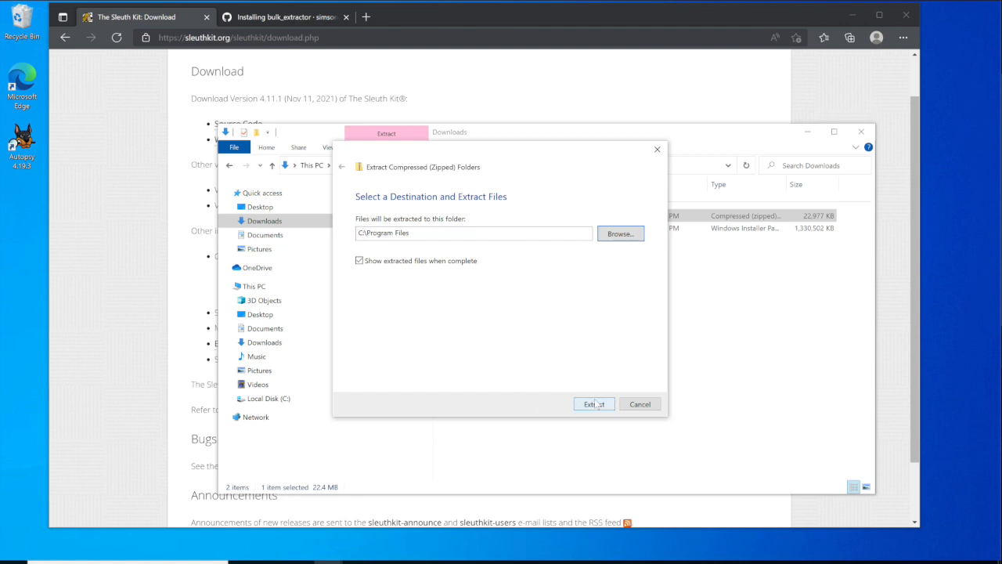
pyautogui.click(594, 405)
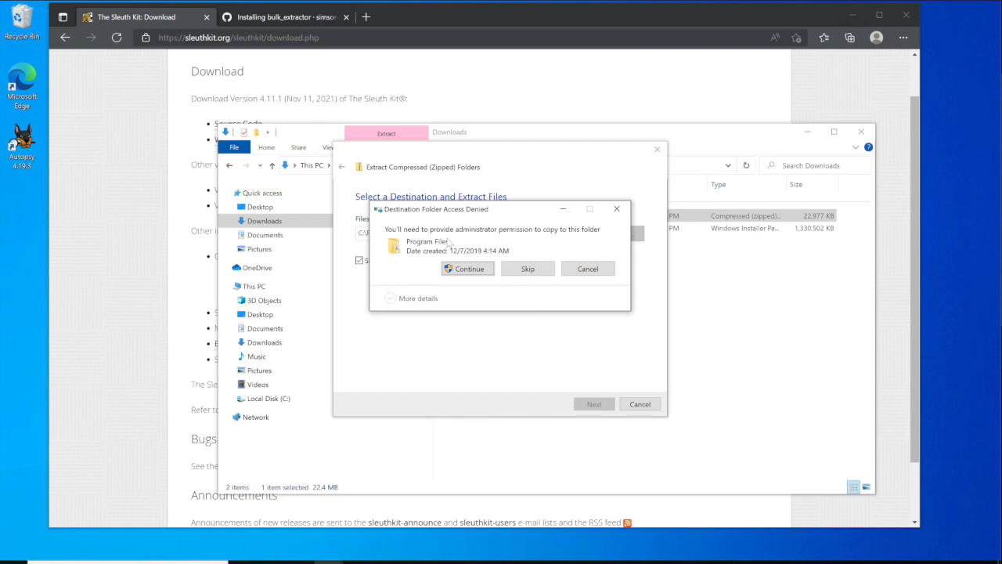
pyautogui.click(467, 271)
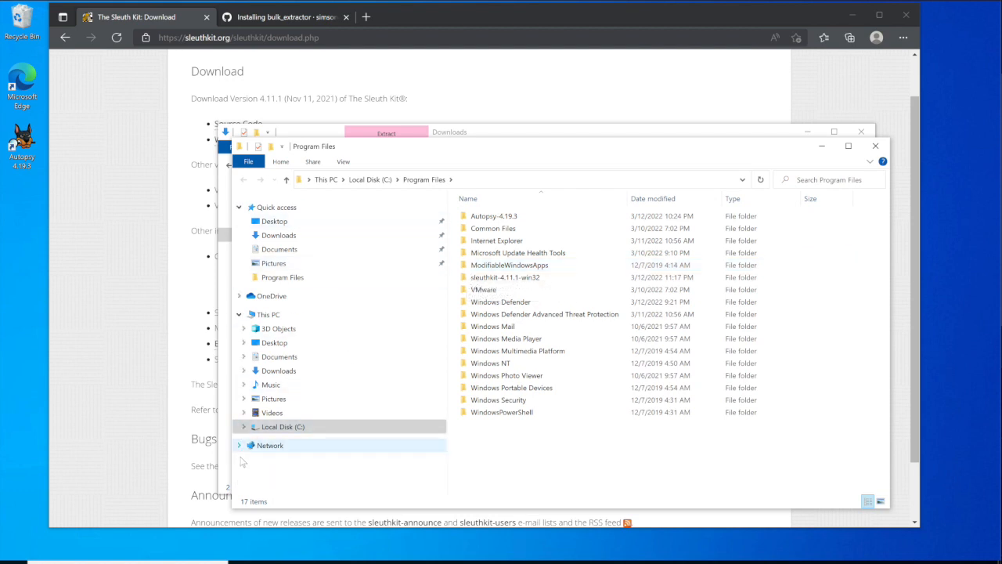
# Step: Browse through Local Disk (C:) and Program Files to the bin subfolder of sleuthkit-4.11.1-win32
pyautogui.click(256, 429)
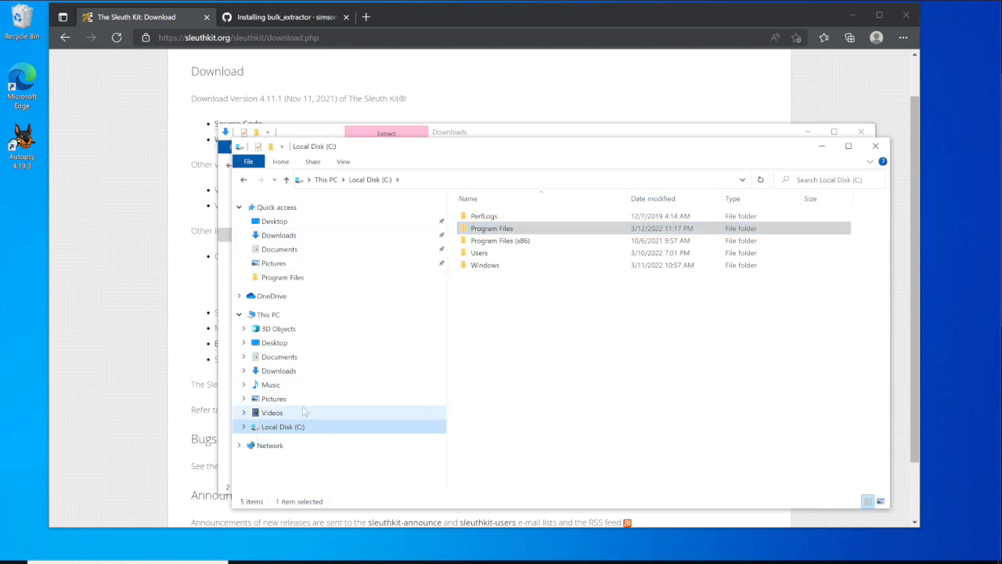
pyautogui.click(244, 426)
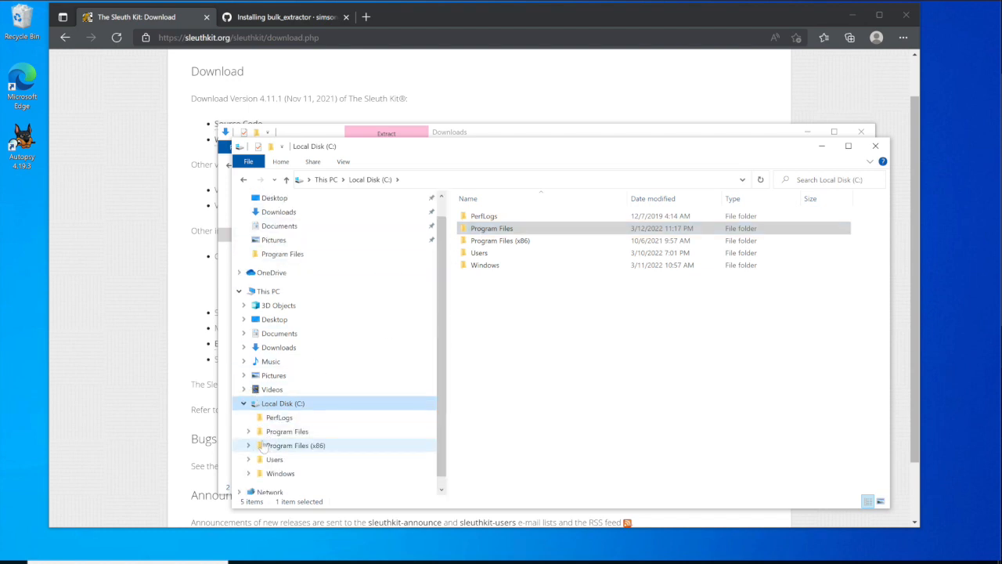
pyautogui.click(248, 431)
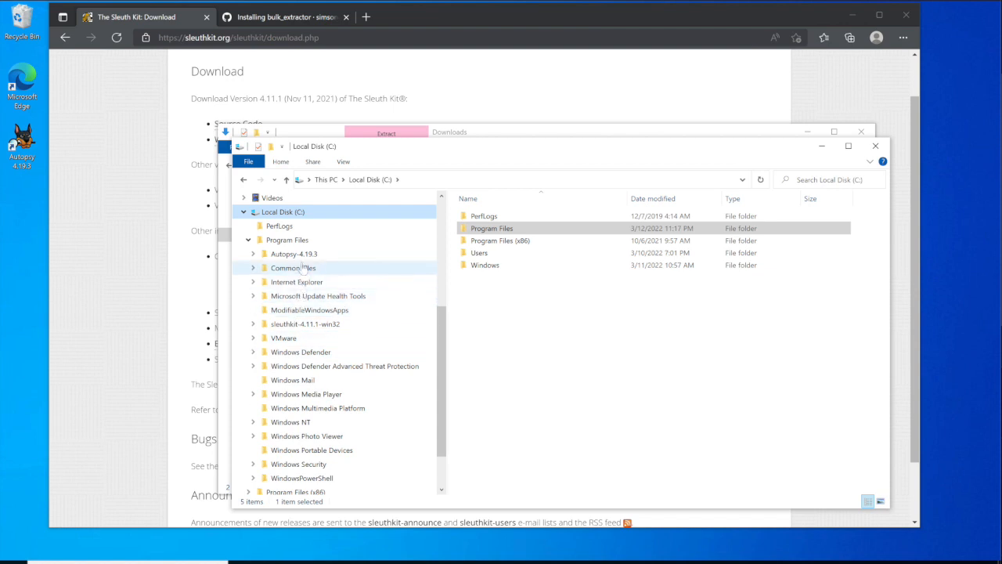
pyautogui.click(291, 324)
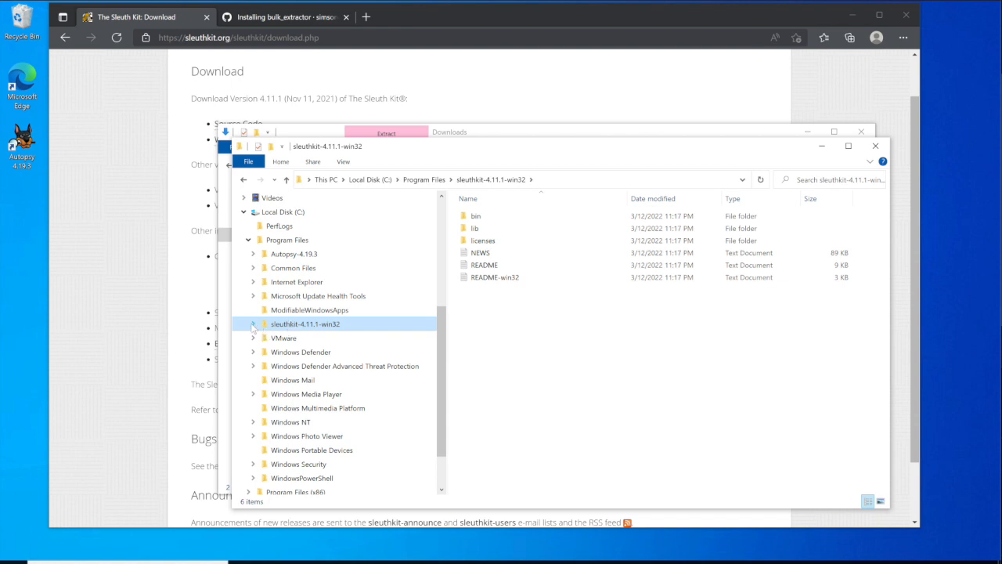
pyautogui.click(253, 324)
pyautogui.click(276, 338)
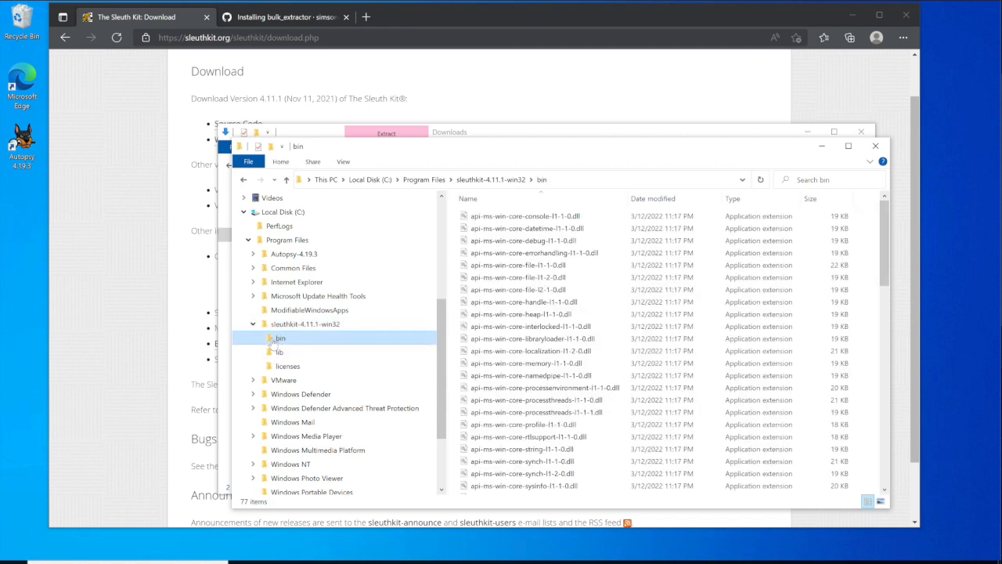
# Step: Select the fls application among the bin folder's tools and copy the folder's path, C:\Program Files\sleuthkit-4.11.1-win32\bin
pyautogui.moveTo(546, 331)
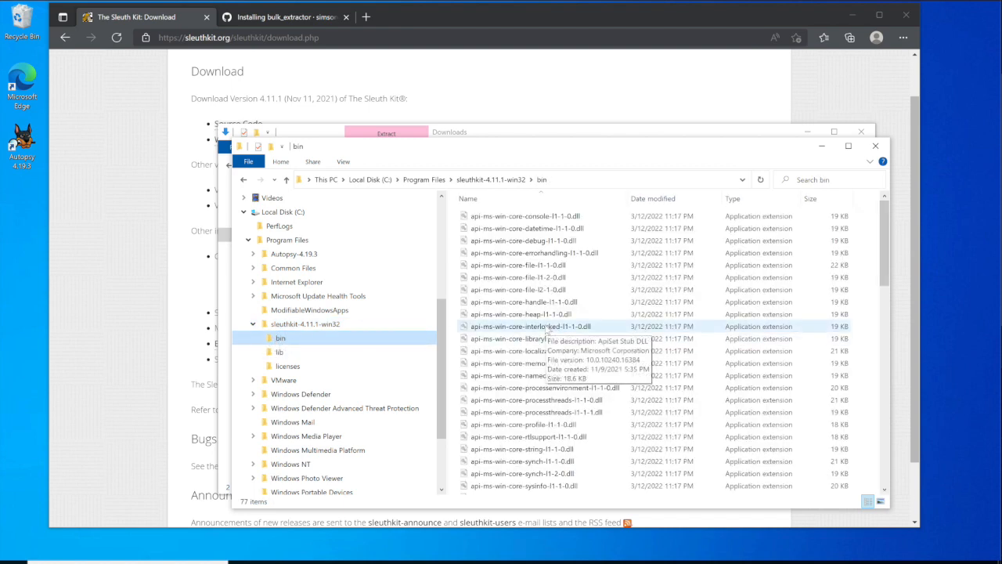
pyautogui.scroll(-8, 546, 329)
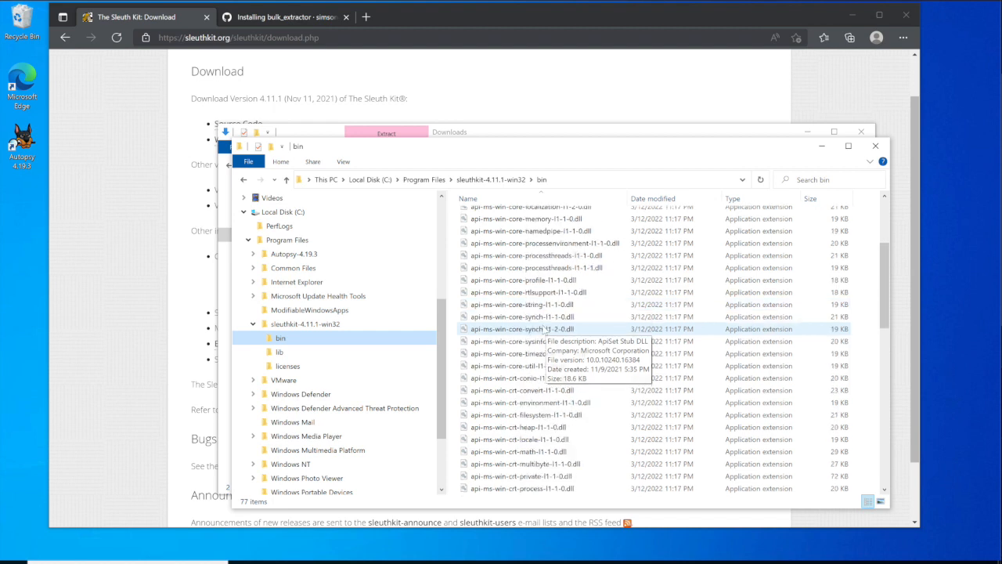
pyautogui.scroll(-4, 545, 328)
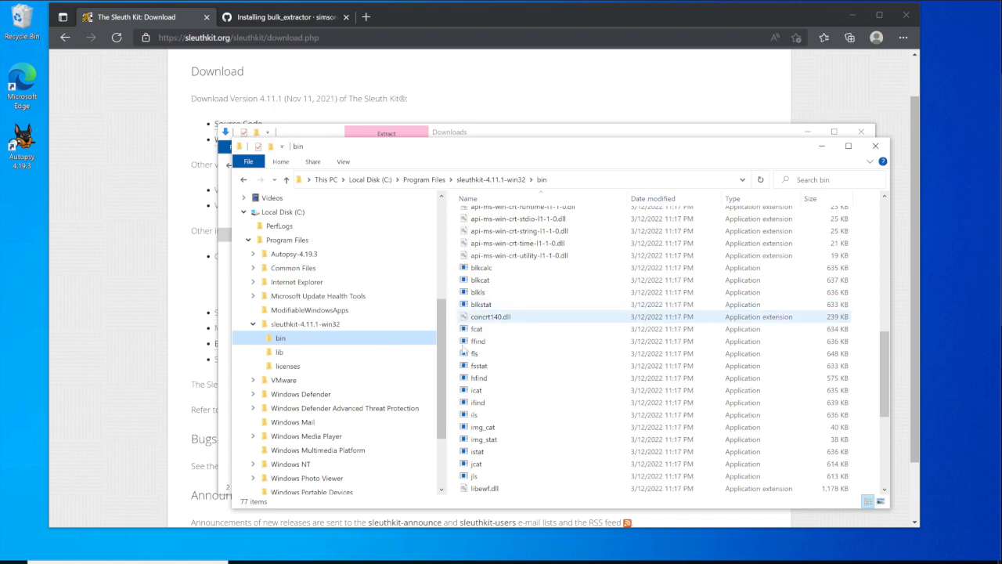
pyautogui.moveTo(479, 356)
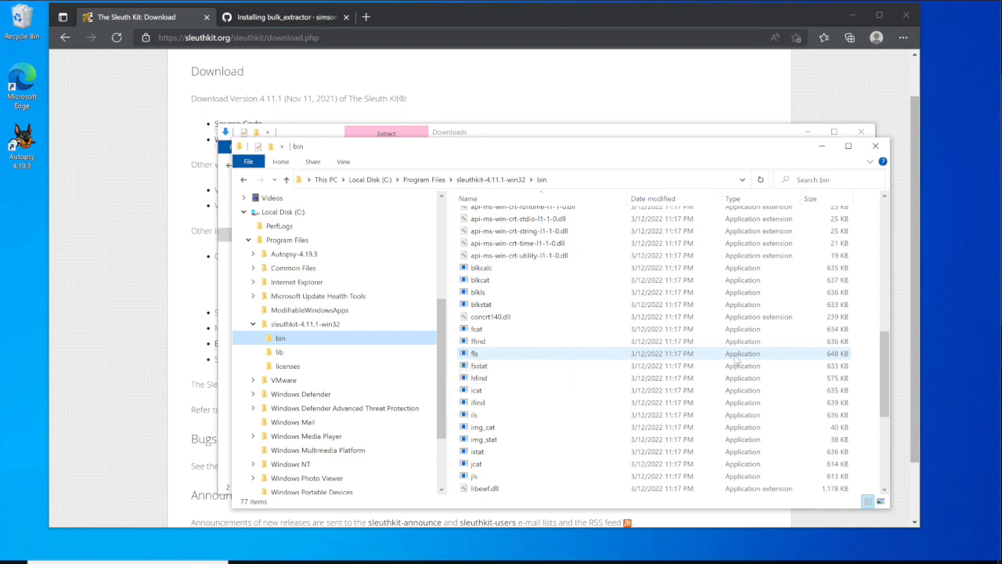
pyautogui.click(471, 356)
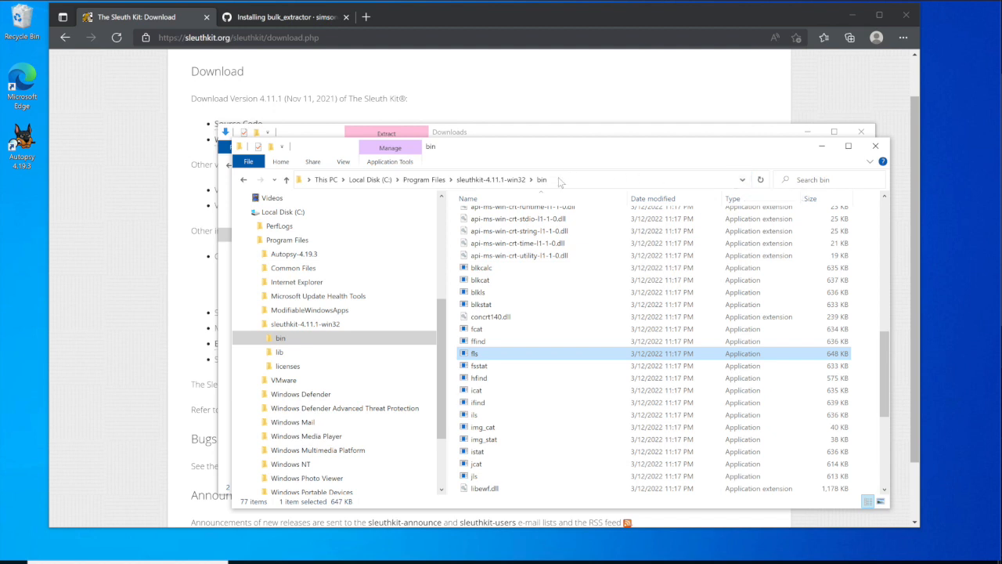
pyautogui.click(559, 182)
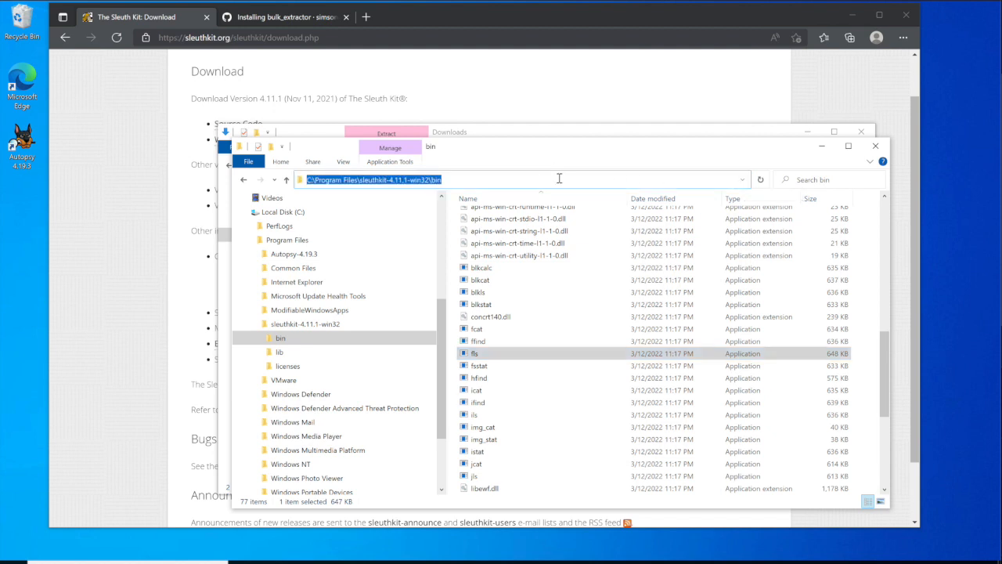
pyautogui.rightClick(453, 179)
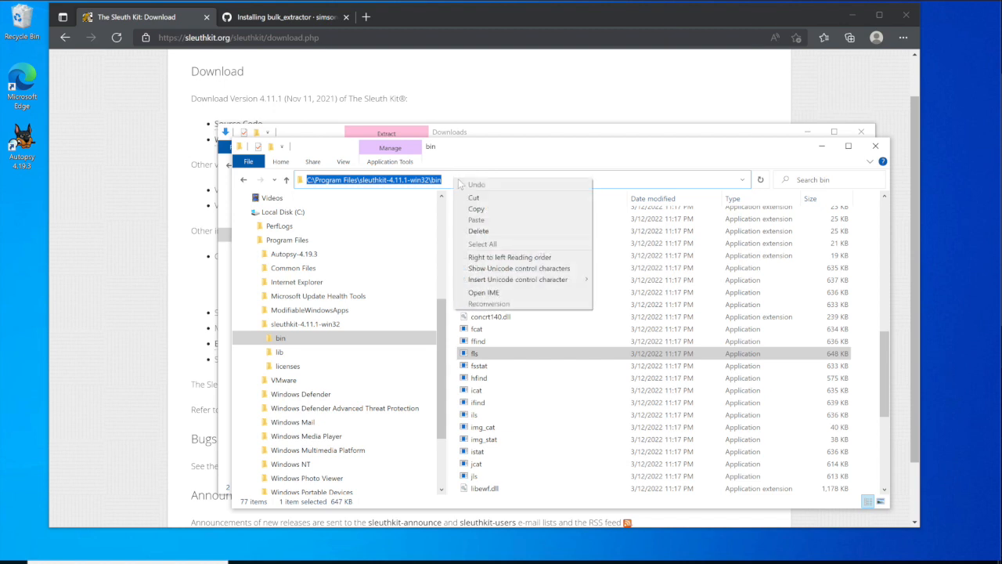
pyautogui.click(476, 209)
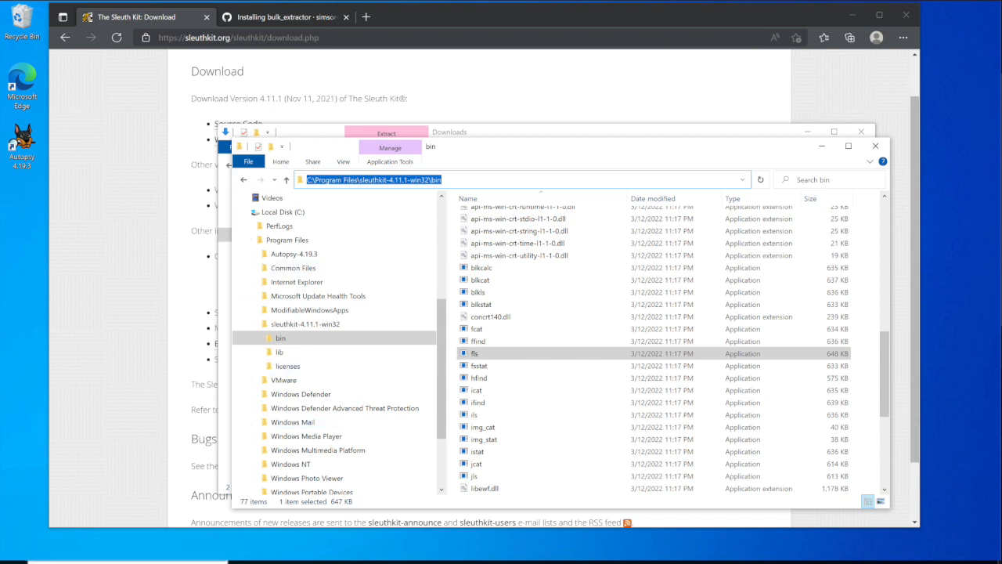
# Step: Search Windows for "path", bring up the account's environment variables and open the user Path variable for editing
pyautogui.click(110, 562)
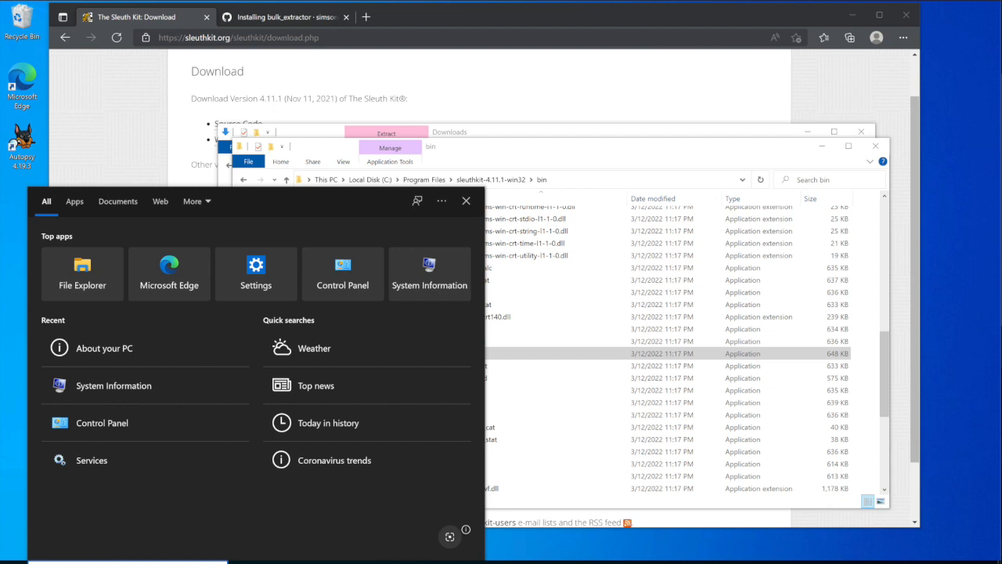
pyautogui.write('path')
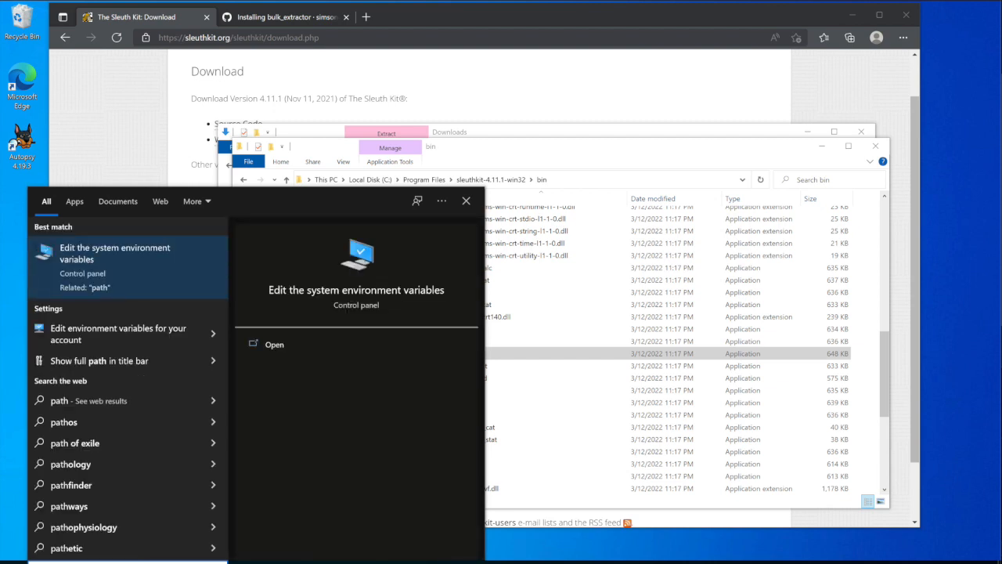
pyautogui.click(109, 332)
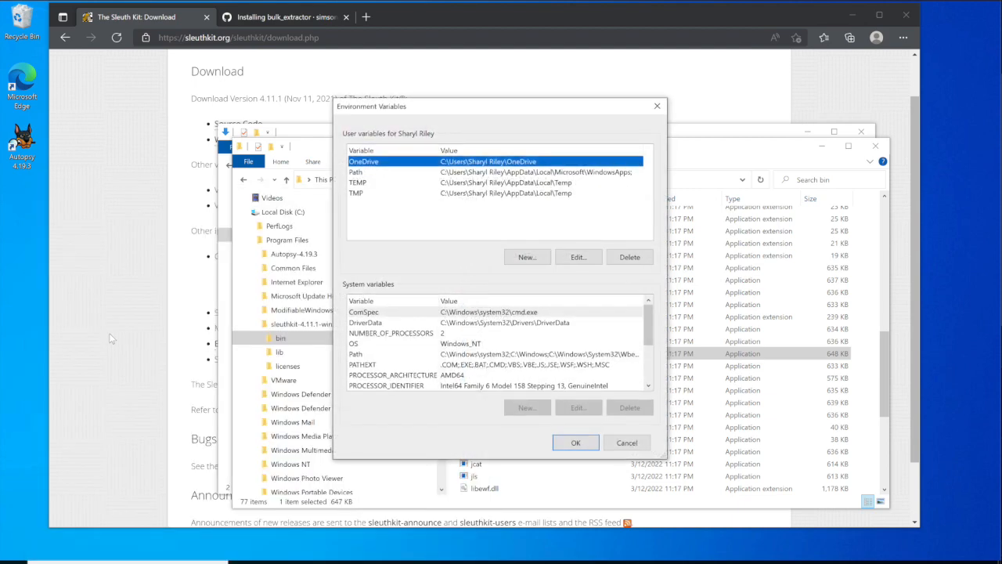
pyautogui.moveTo(454, 110); pyautogui.dragTo(218, 159)
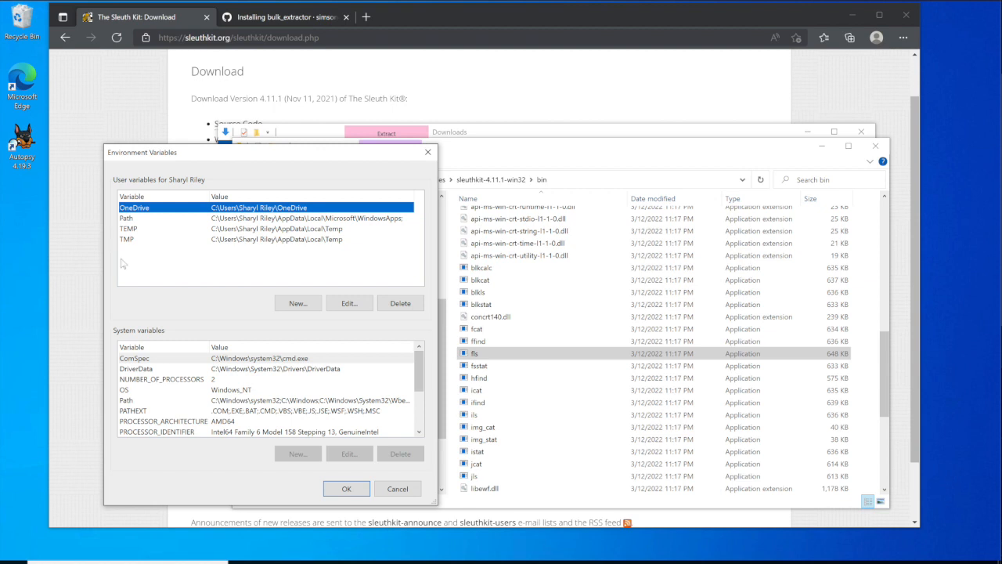
pyautogui.click(128, 219)
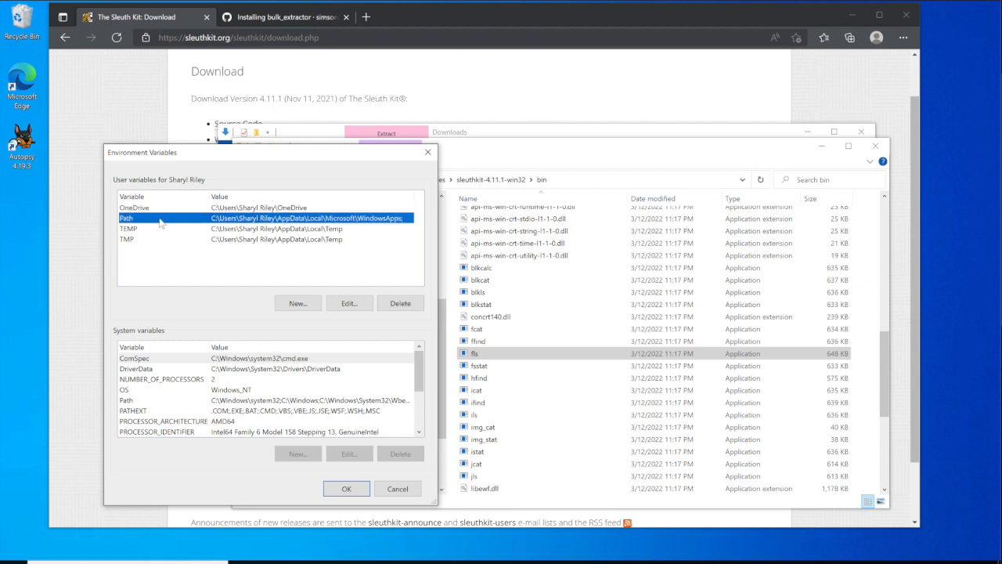
pyautogui.doubleClick(160, 219)
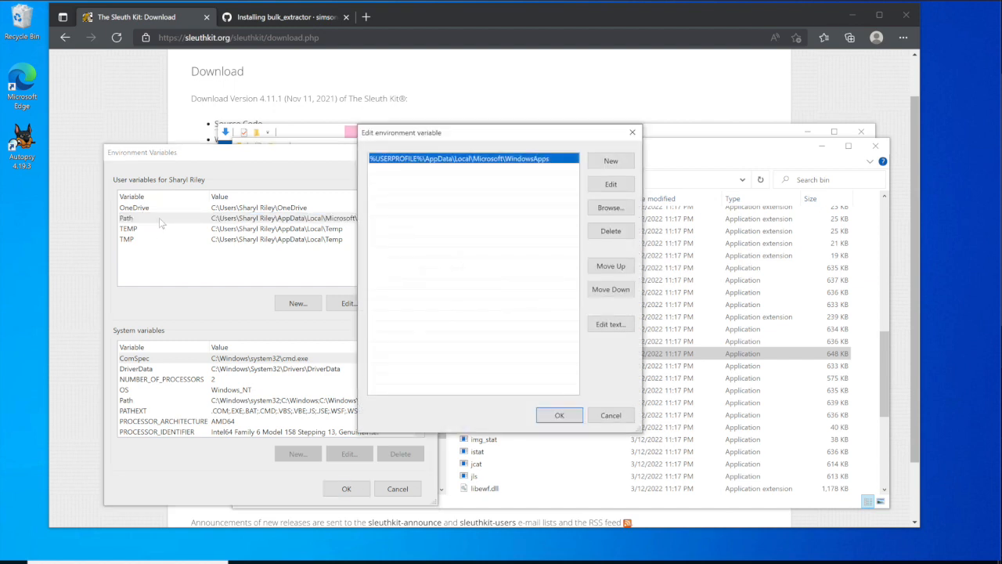
pyautogui.moveTo(499, 137); pyautogui.dragTo(252, 181)
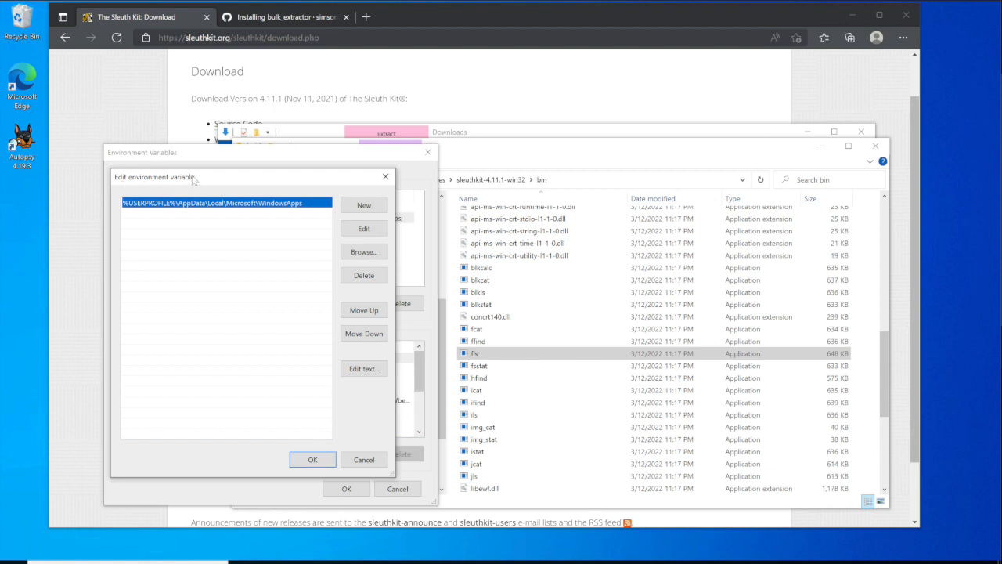
# Step: Add C:\Program Files\sleuthkit-4.11.1-win32\bin as a new user Path entry, save the environment variables and close both File Explorer windows
pyautogui.click(362, 209)
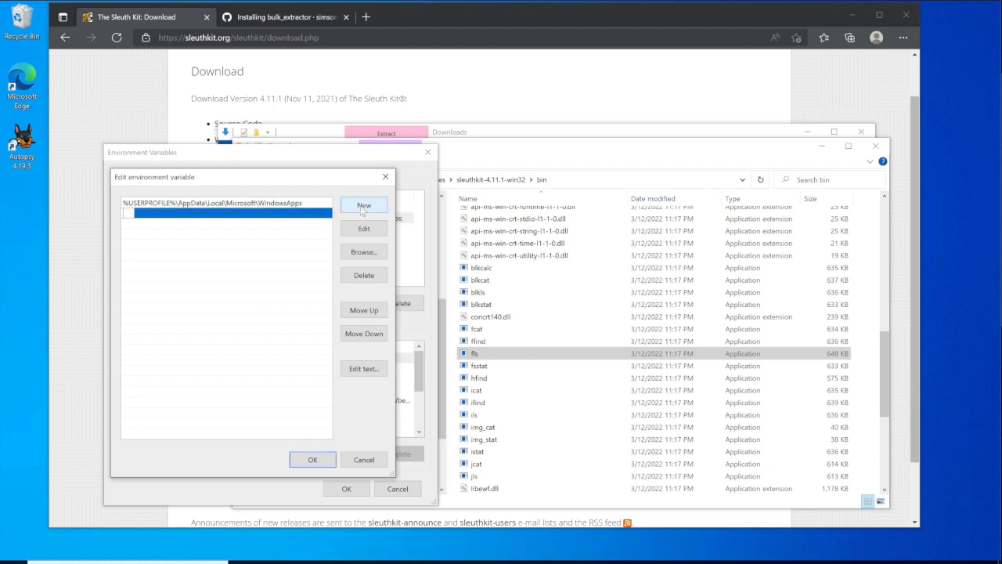
pyautogui.rightClick(127, 212)
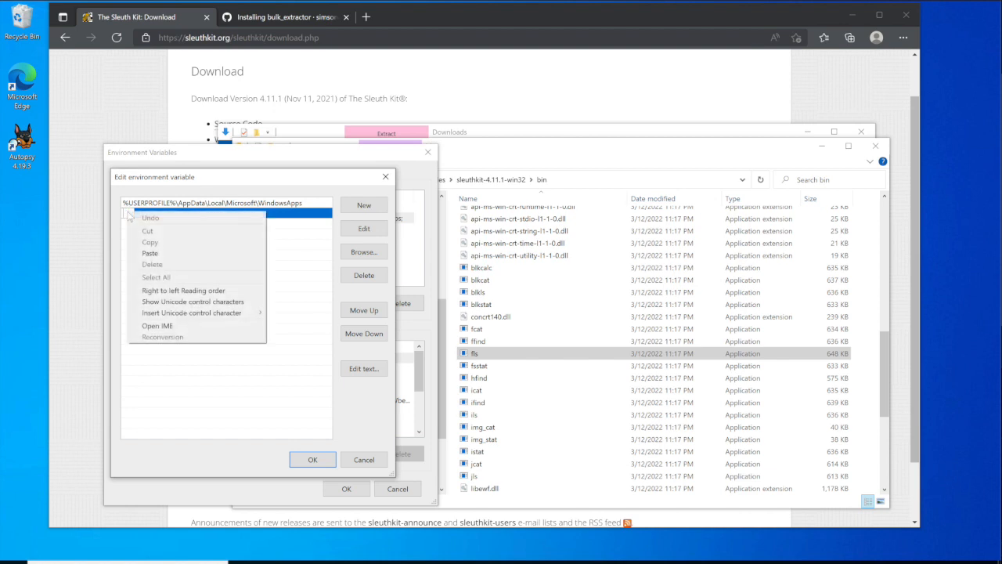
pyautogui.click(153, 253)
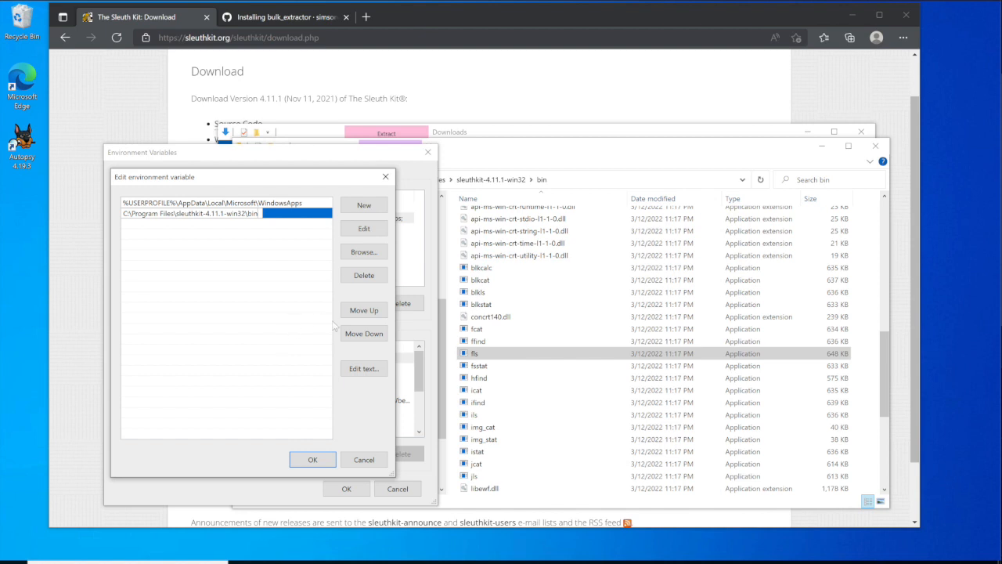
pyautogui.click(312, 461)
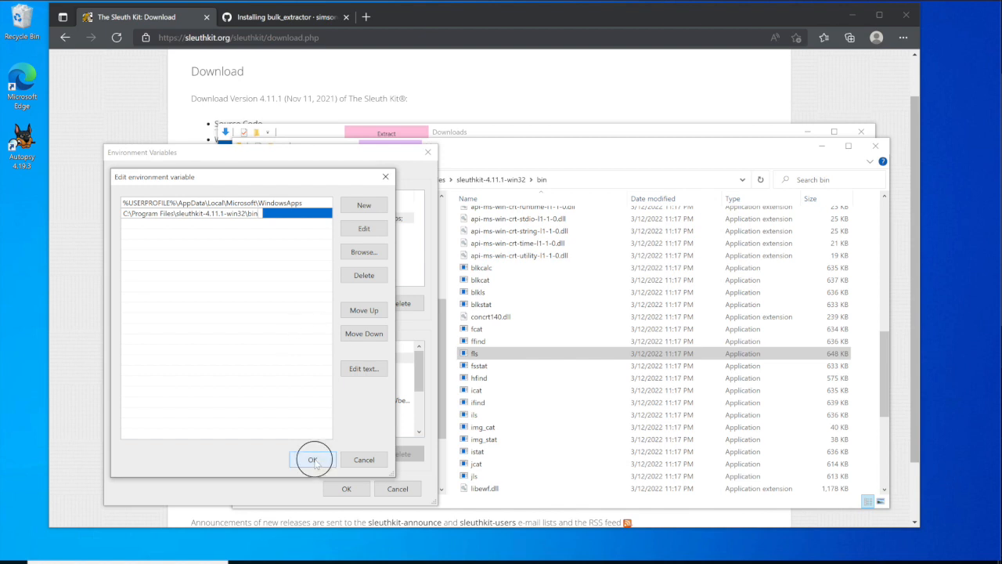
pyautogui.click(347, 488)
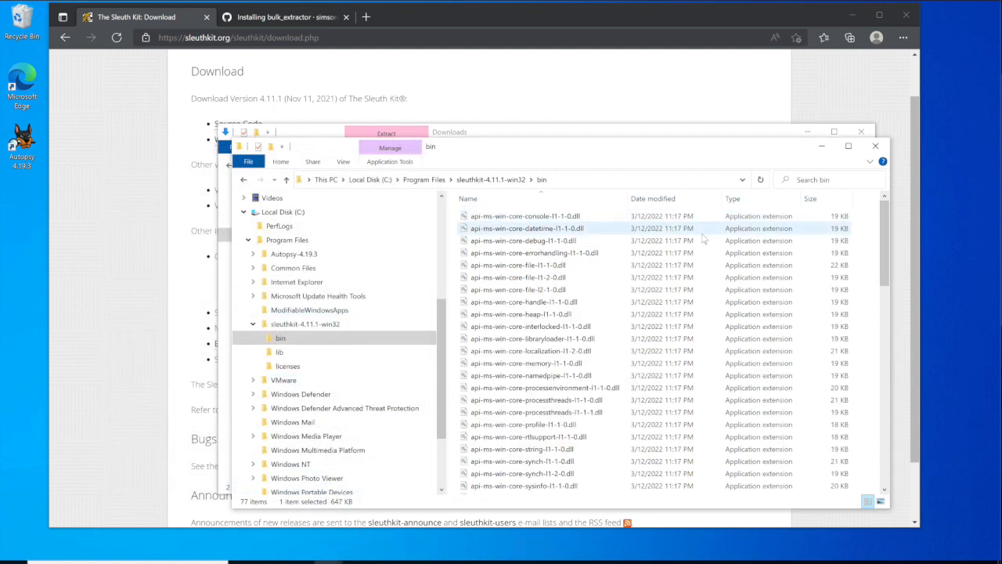
pyautogui.click(875, 148)
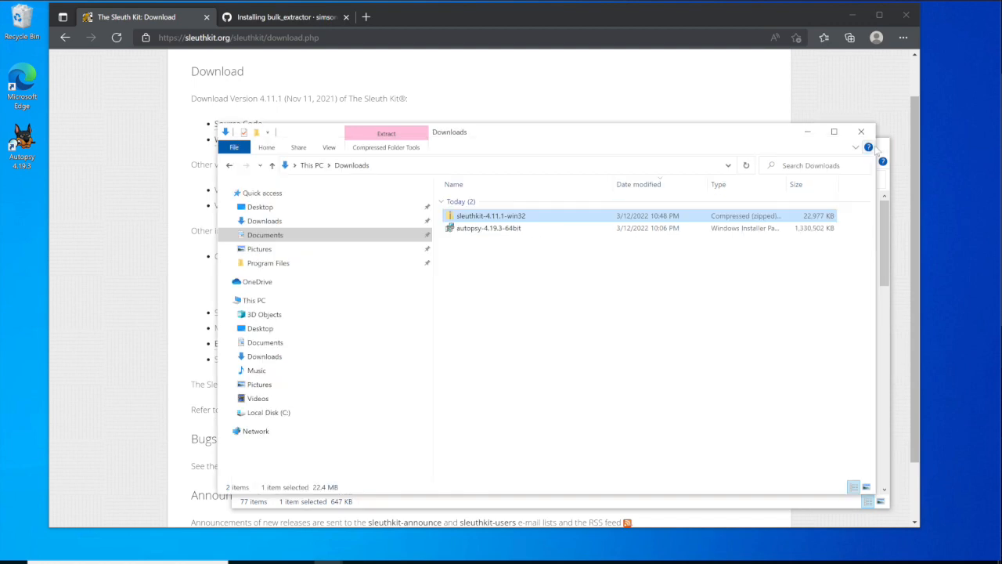
pyautogui.click(862, 132)
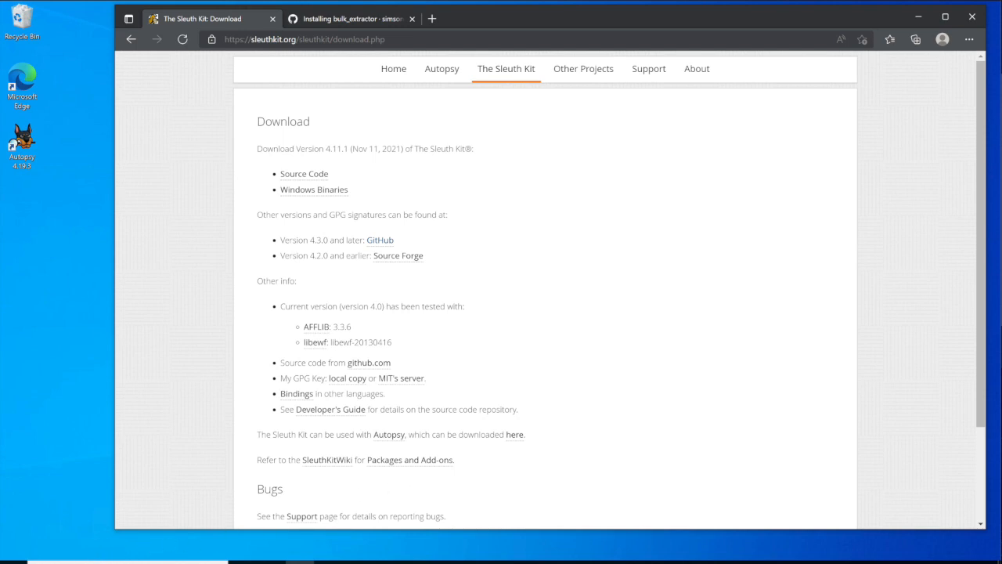
# Step: Search Windows for "command", launch Command Prompt and check the installed Sleuth Kit version with fls -V
pyautogui.click(127, 562)
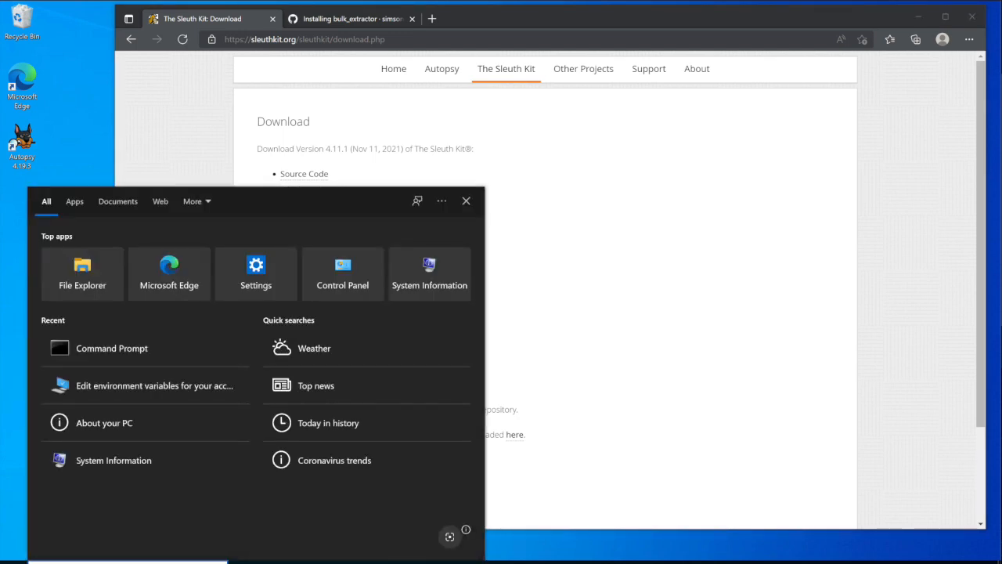
pyautogui.write('command')
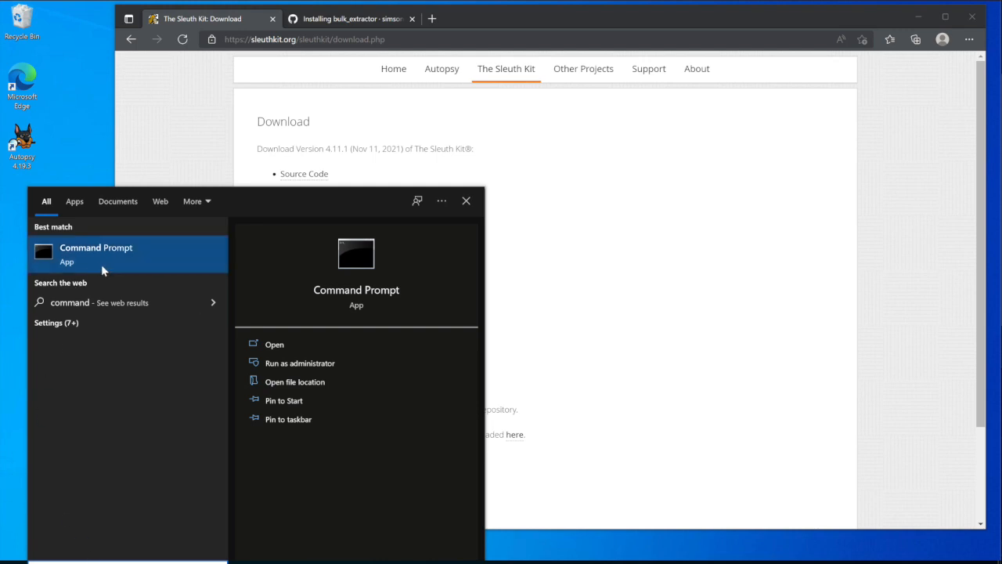
pyautogui.click(115, 251)
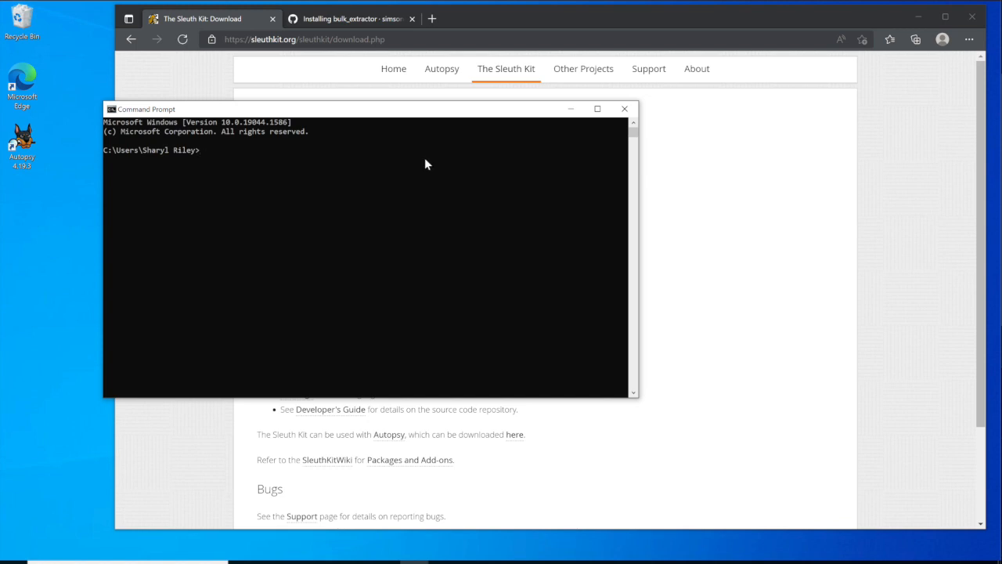
pyautogui.write('fls -V')
pyautogui.press('Return')
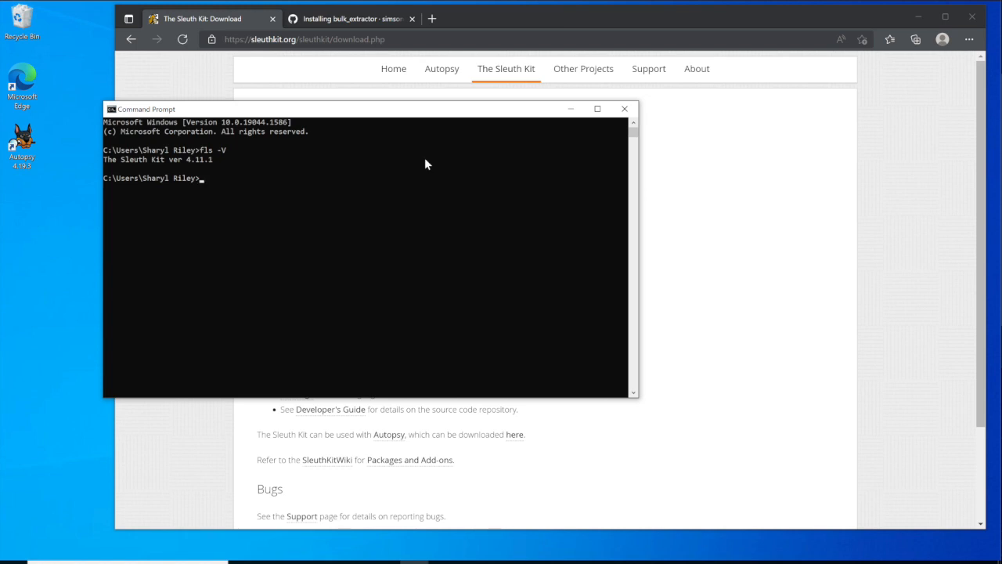
# Step: Run fls without arguments to bring up its usage options, and exit Command Prompt
pyautogui.write('fls')
pyautogui.press('Return')
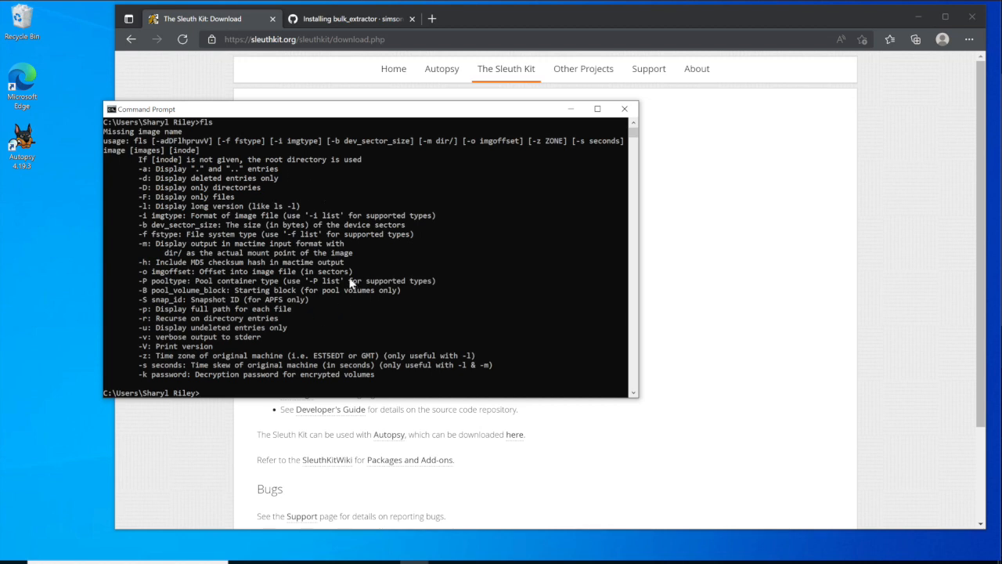
pyautogui.write('exit')
pyautogui.press('Return')
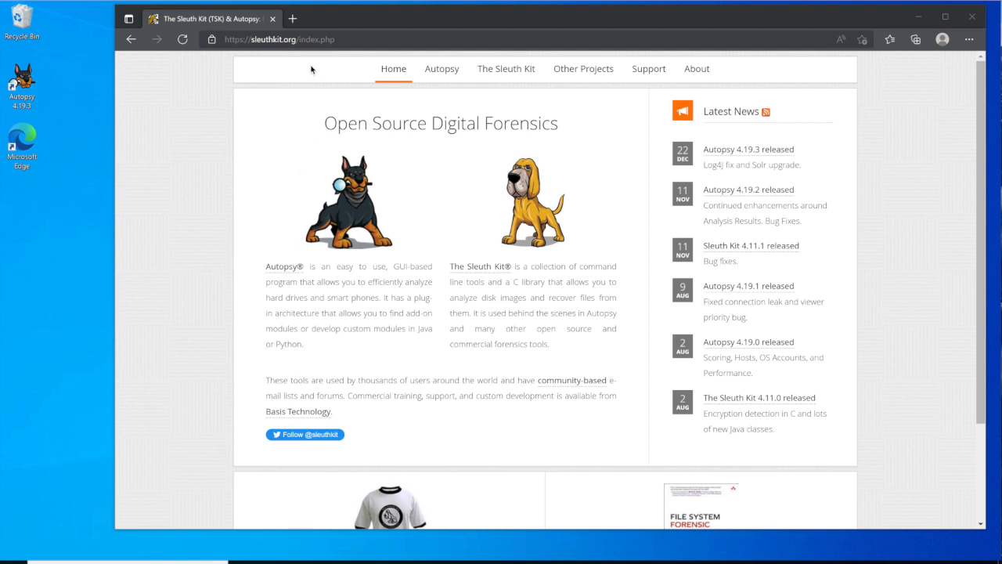
# Step: Search the web for "bulk extractor windows" in a new Edge tab
pyautogui.click(292, 19)
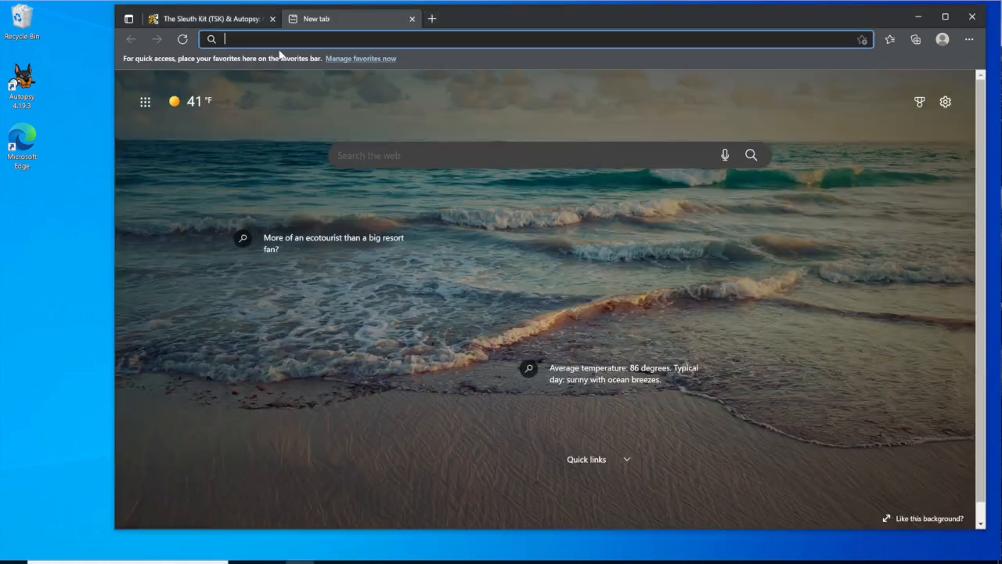
pyautogui.write('bulk')
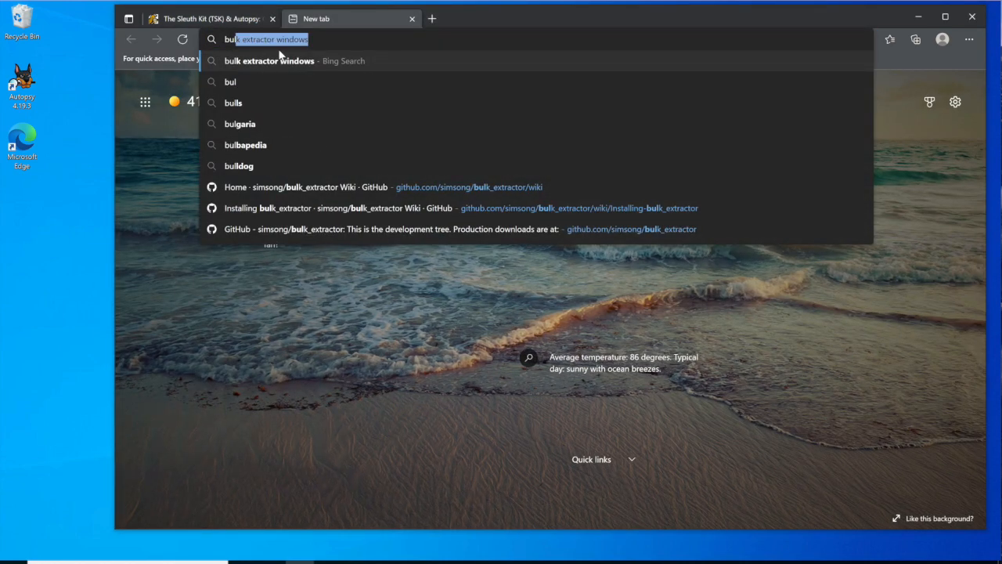
pyautogui.write(' extor')
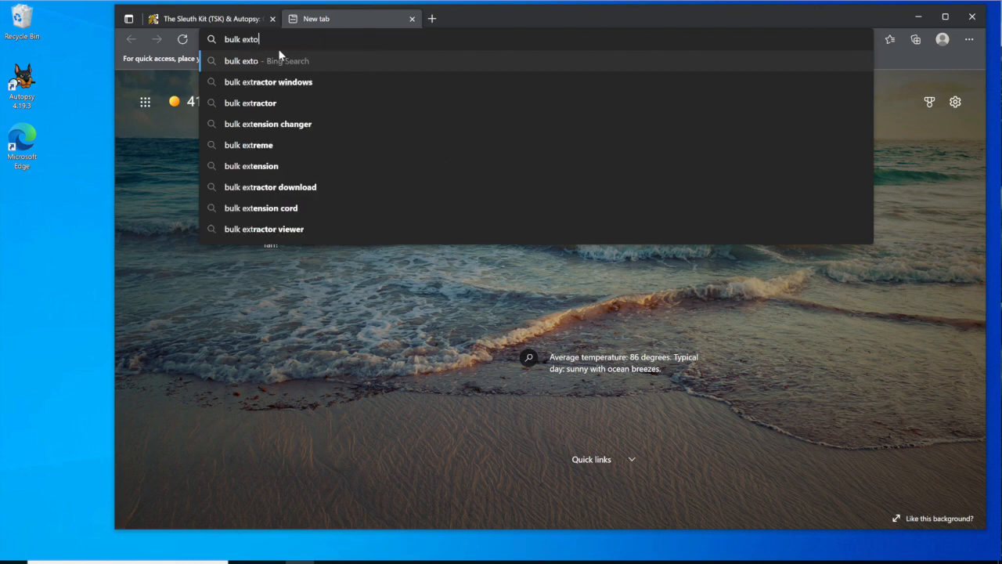
pyautogui.press('BackSpace')
pyautogui.press('BackSpace')
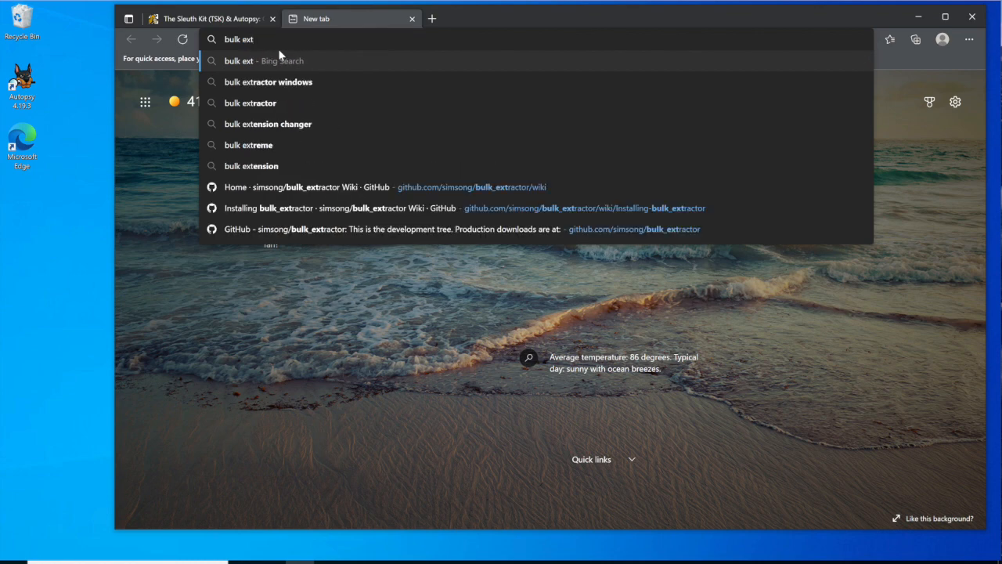
pyautogui.click(284, 83)
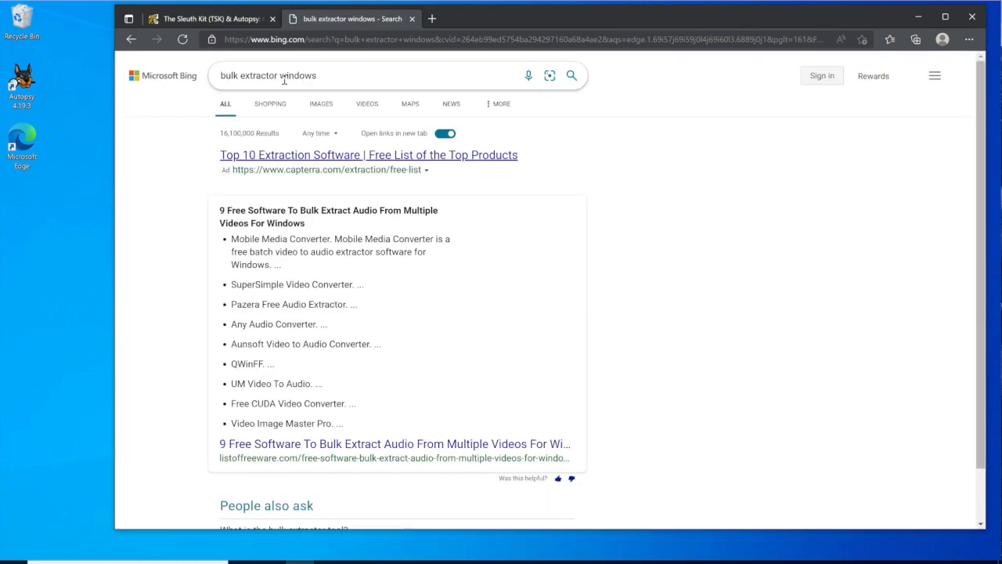
# Step: Find the GitHub simsong/bulk_extractor repository among the search results and open it
pyautogui.scroll(-3, 194, 214)
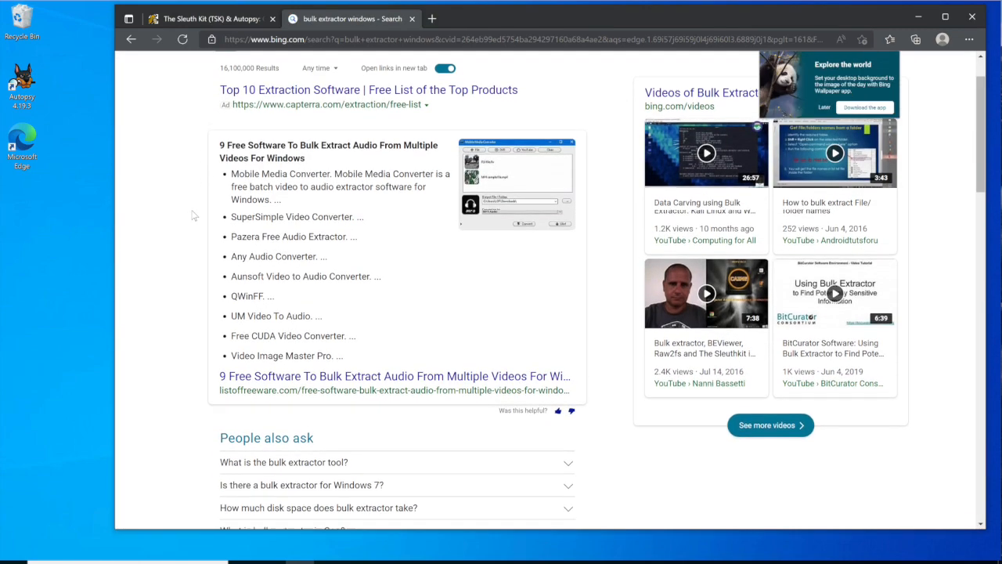
pyautogui.scroll(-6, 194, 216)
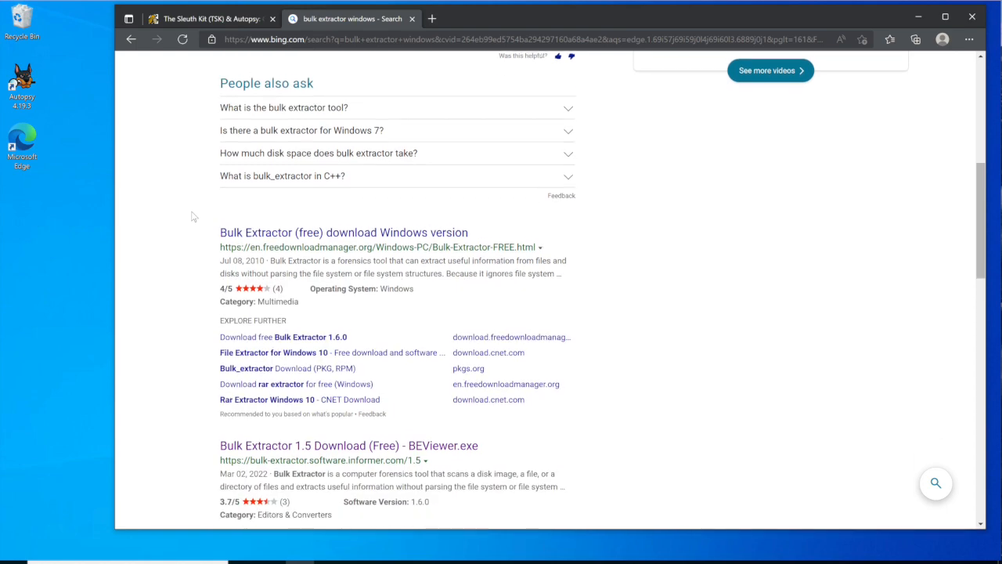
pyautogui.scroll(-2, 192, 217)
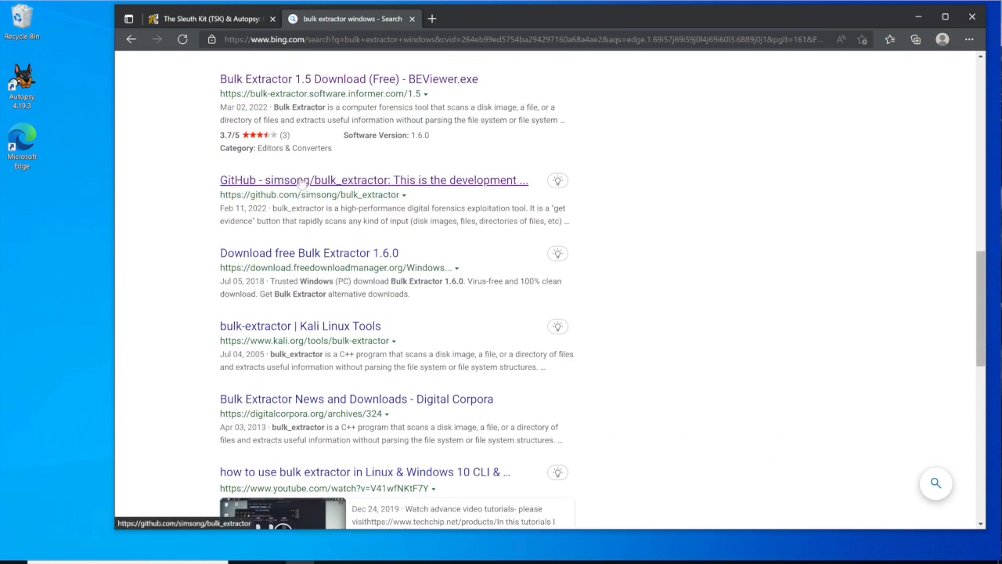
pyautogui.click(303, 182)
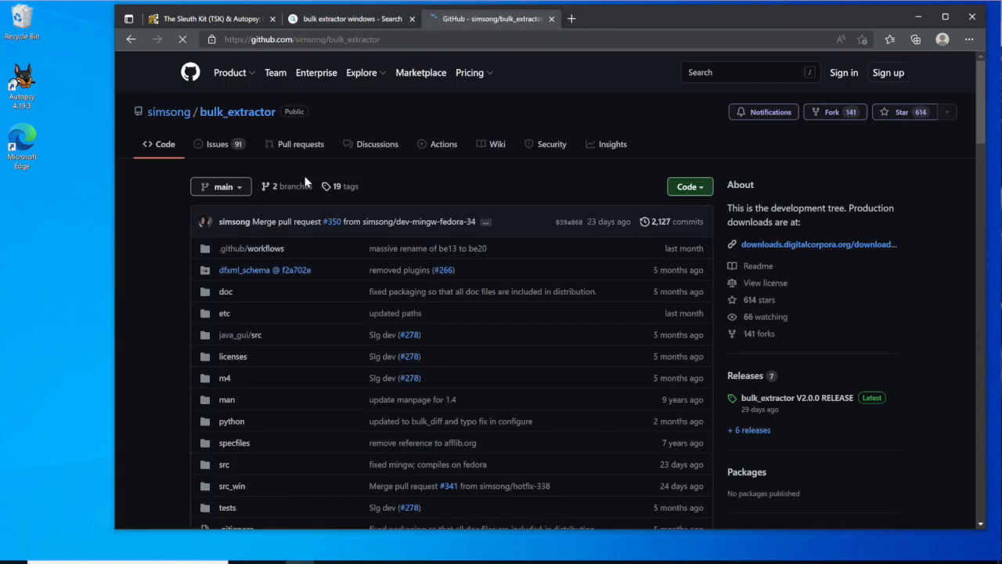
# Step: Go to the repository's Wiki and follow its "Installing bulk_extractor" link to the installation instructions
pyautogui.click(493, 145)
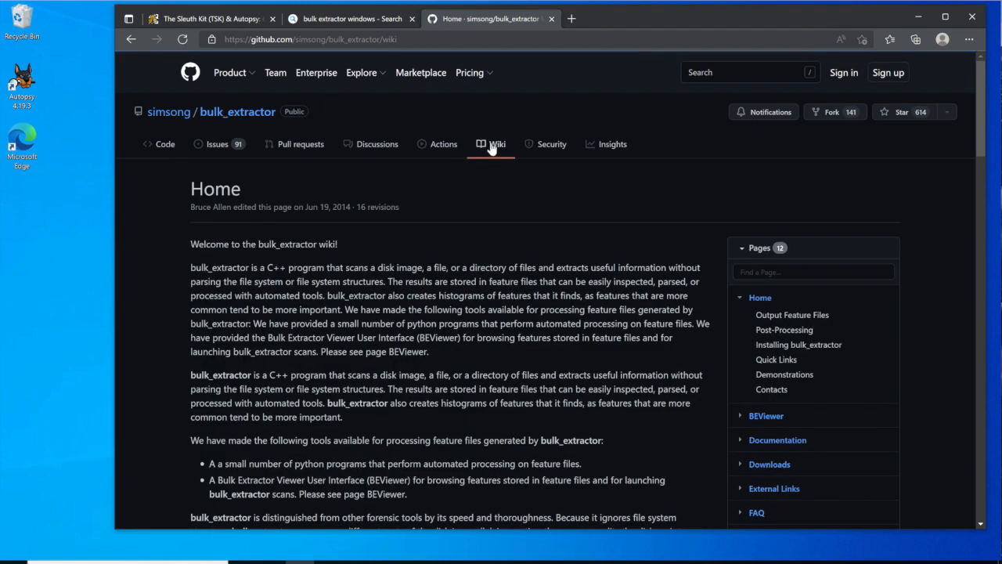
pyautogui.scroll(-4, 433, 262)
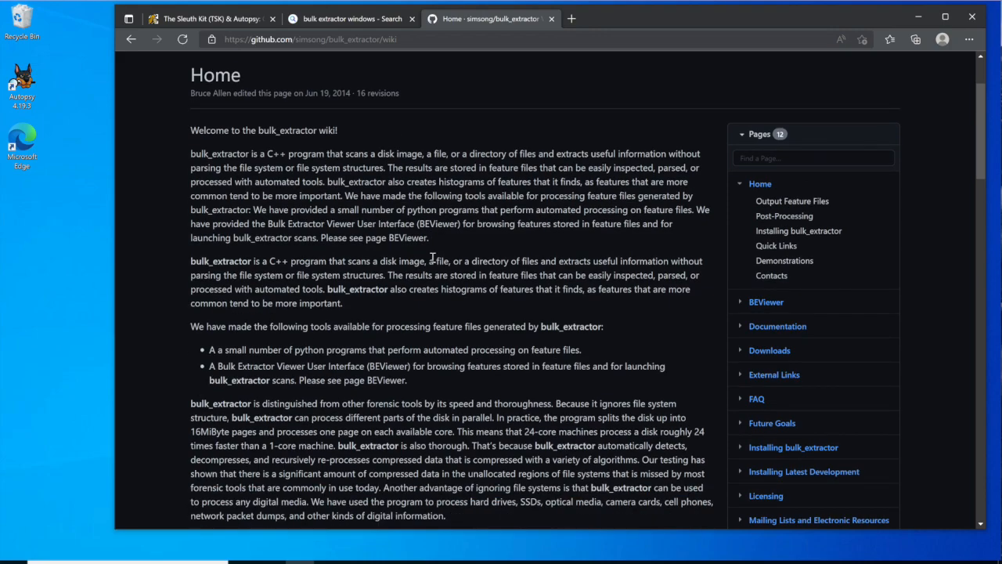
pyautogui.scroll(-9, 429, 265)
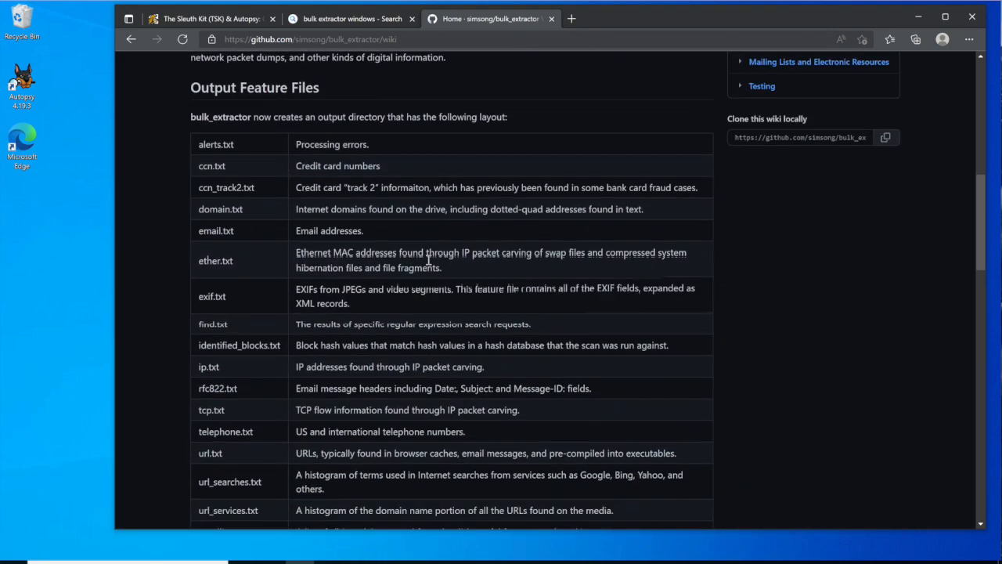
pyautogui.scroll(-8, 427, 265)
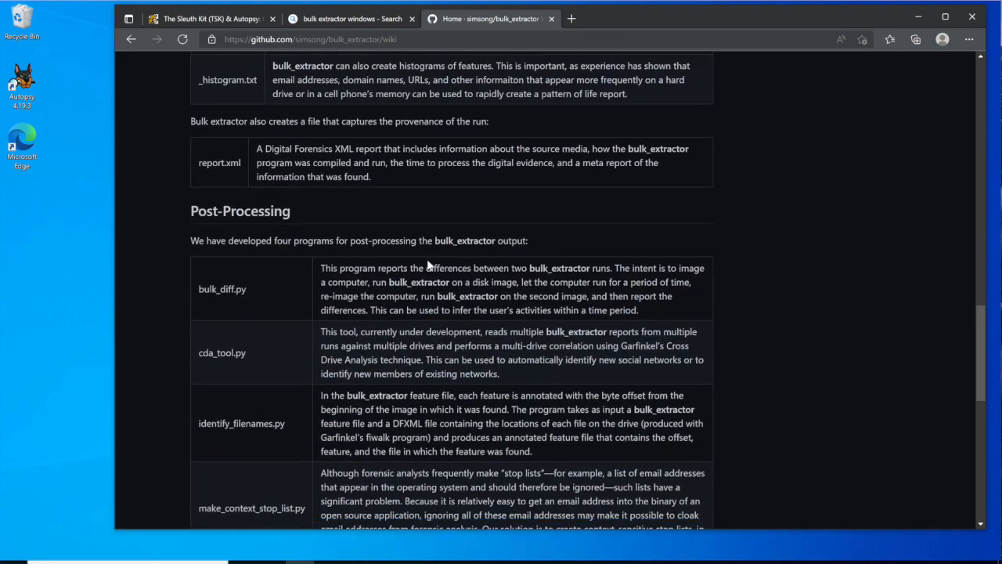
pyautogui.scroll(-1, 427, 260)
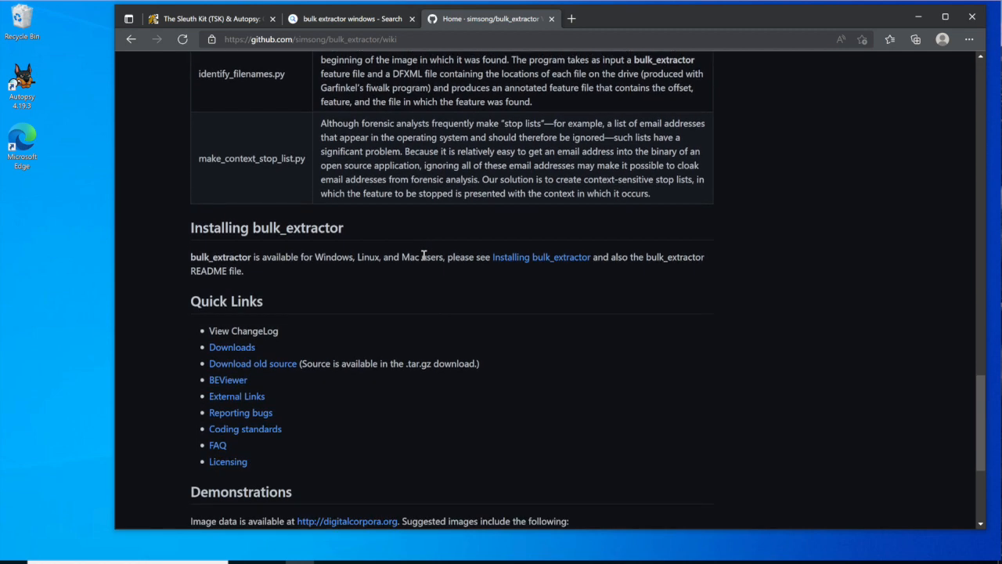
pyautogui.click(522, 262)
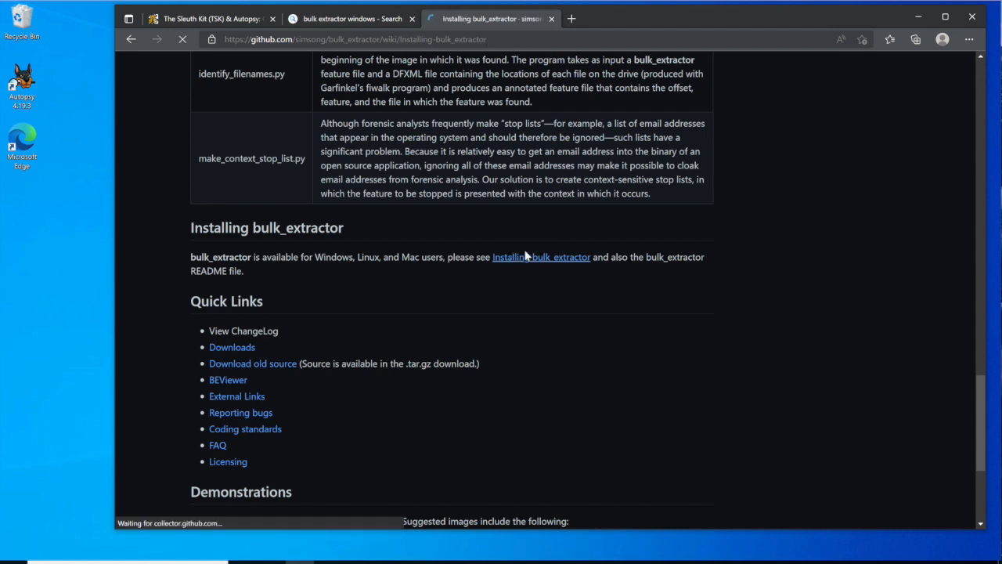
# Step: Follow the Windows Users download link to Digital Corpora and download bulk_extractor-windowsinstaller.exe
pyautogui.scroll(-1, 382, 293)
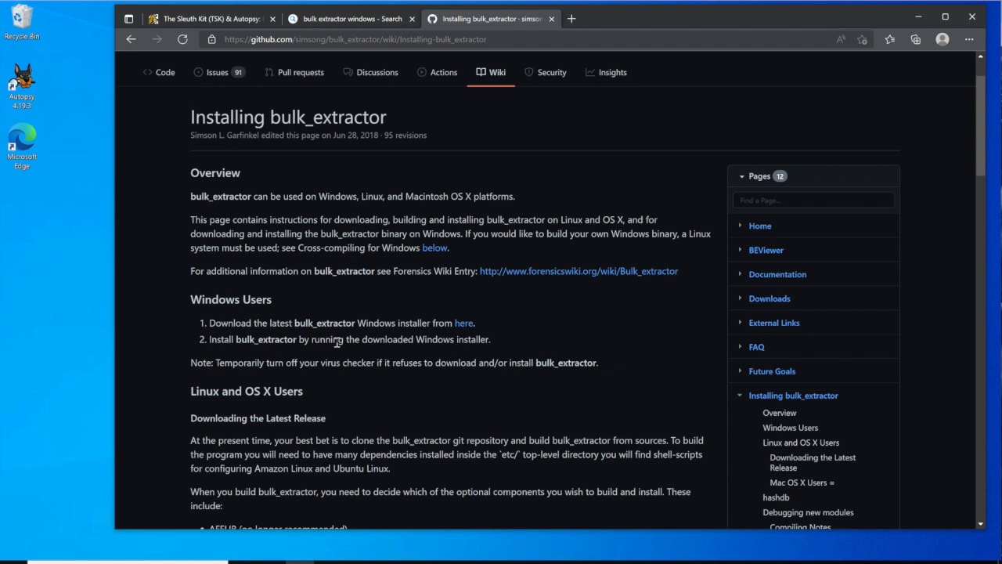
pyautogui.click(460, 324)
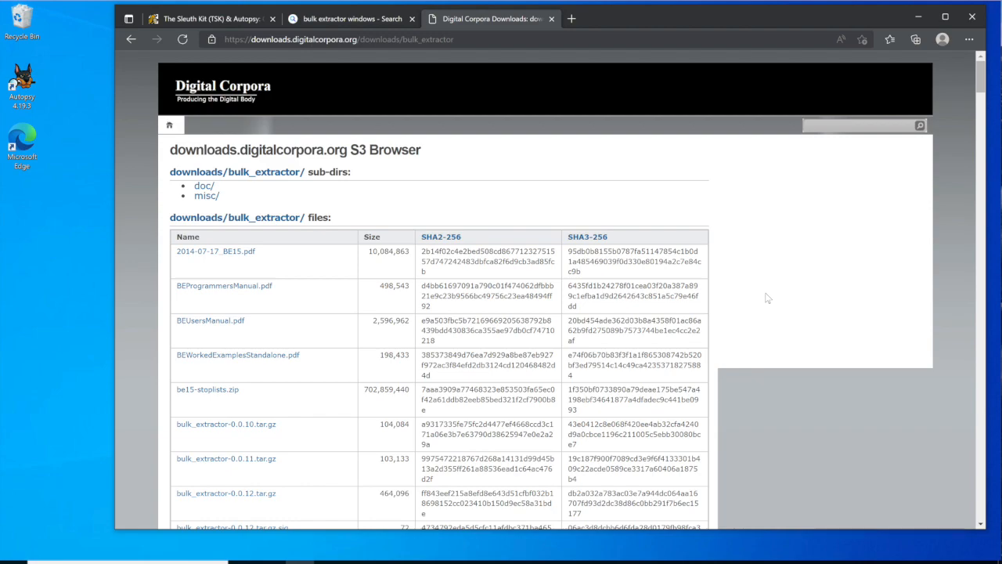
pyautogui.moveTo(981, 80); pyautogui.dragTo(985, 519)
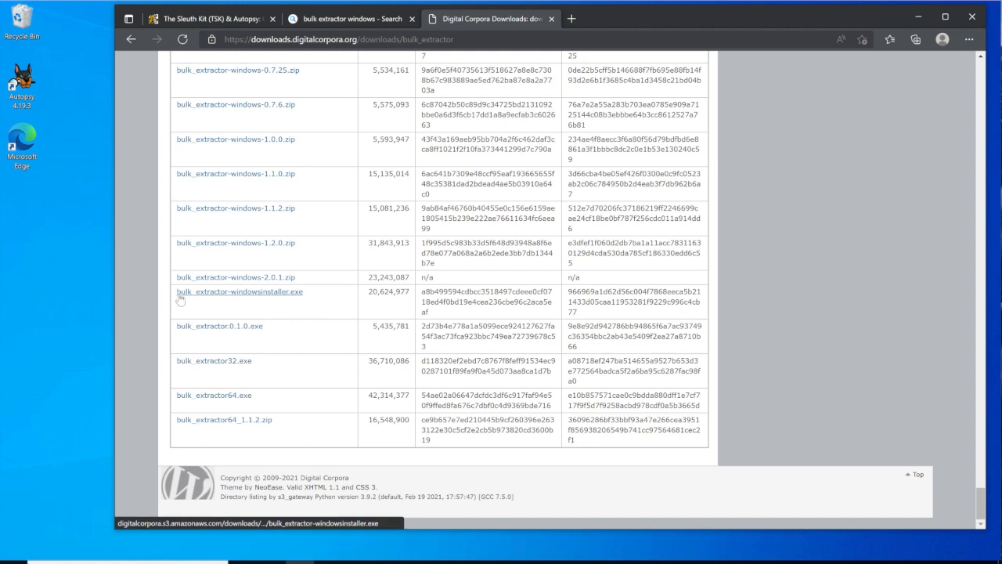
pyautogui.click(243, 294)
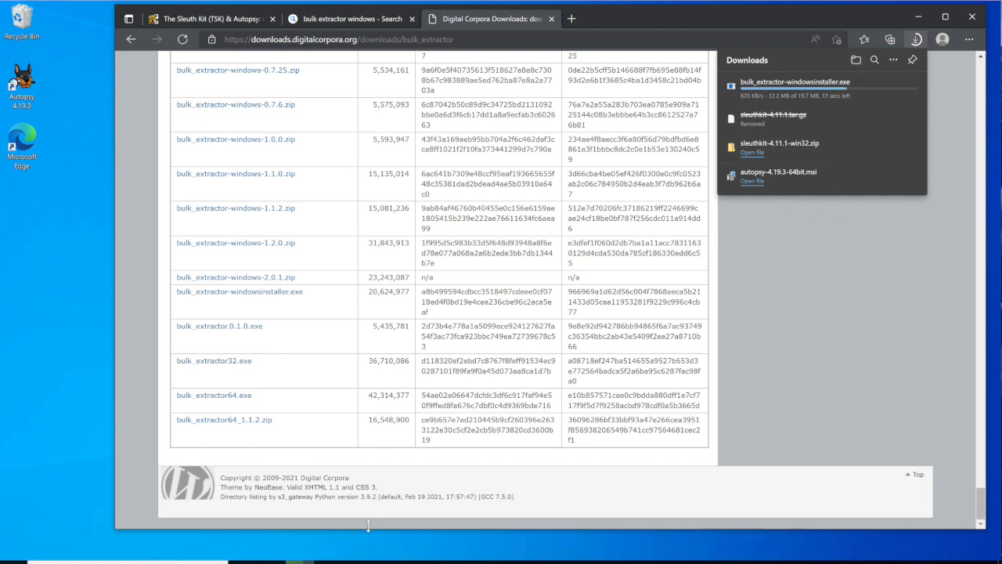
# Step: Switch to File Explorer, go to the Downloads folder and launch bulk_extractor-windowsinstaller
pyautogui.moveTo(328, 561)
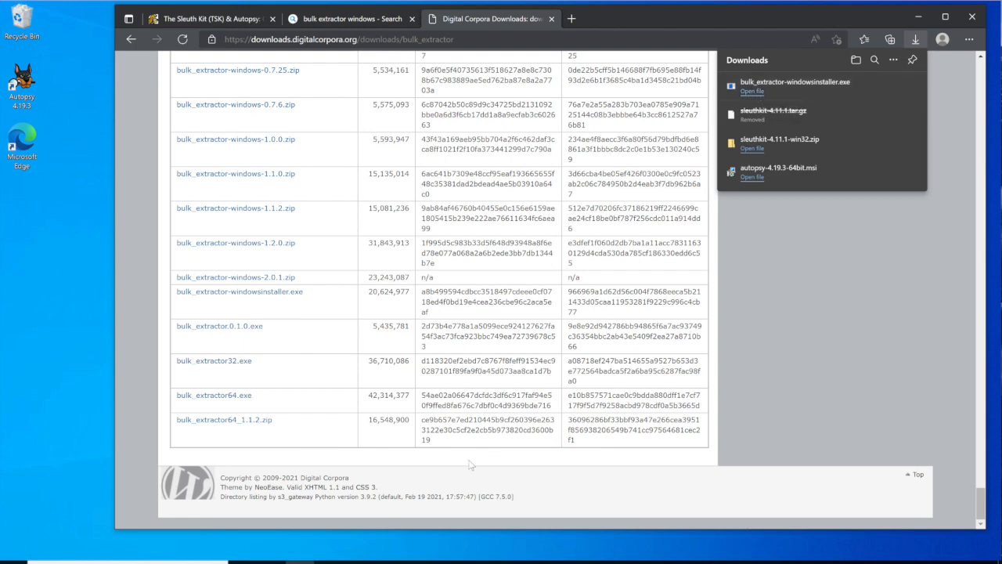
pyautogui.click(352, 561)
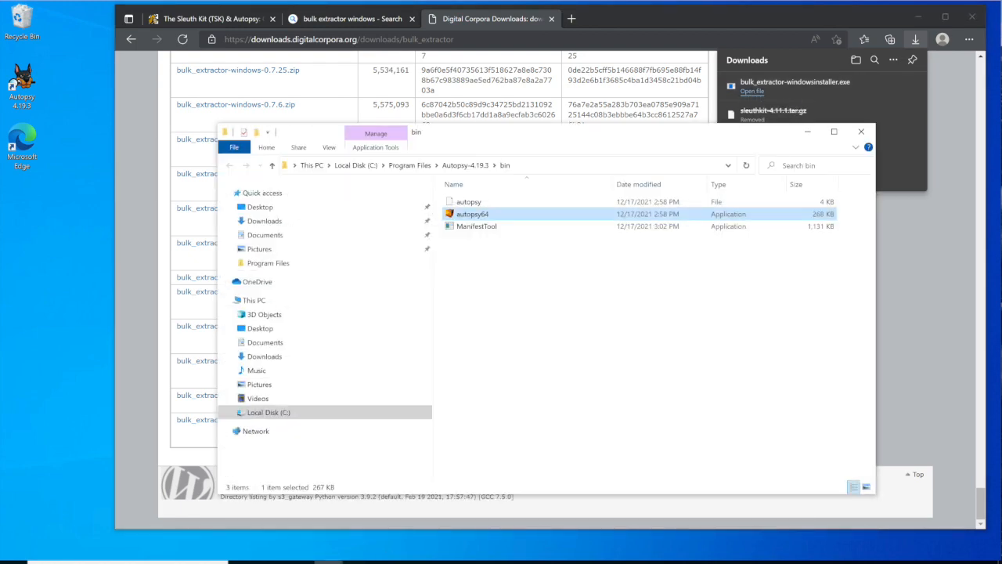
pyautogui.click(265, 222)
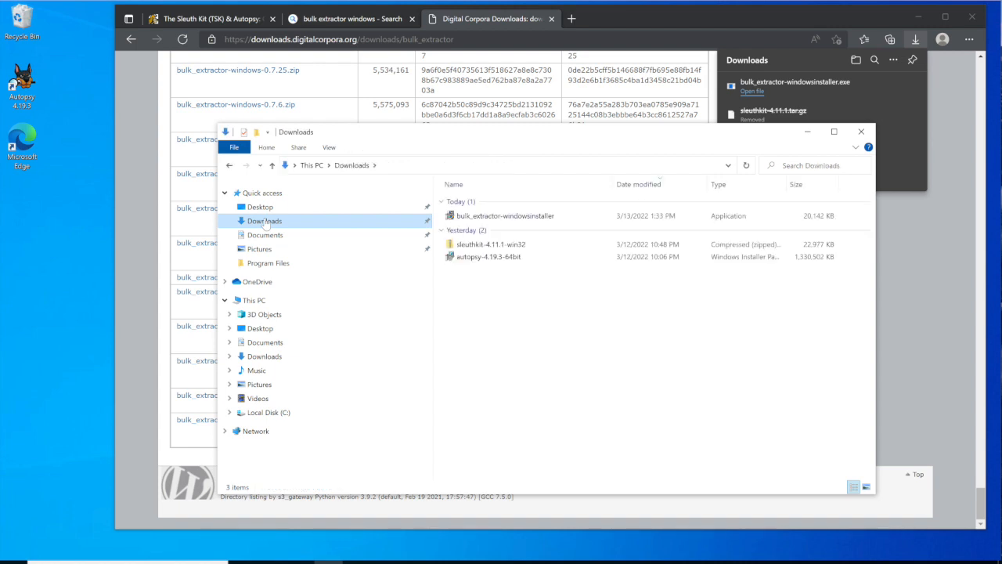
pyautogui.click(501, 217)
pyautogui.rightClick(499, 214)
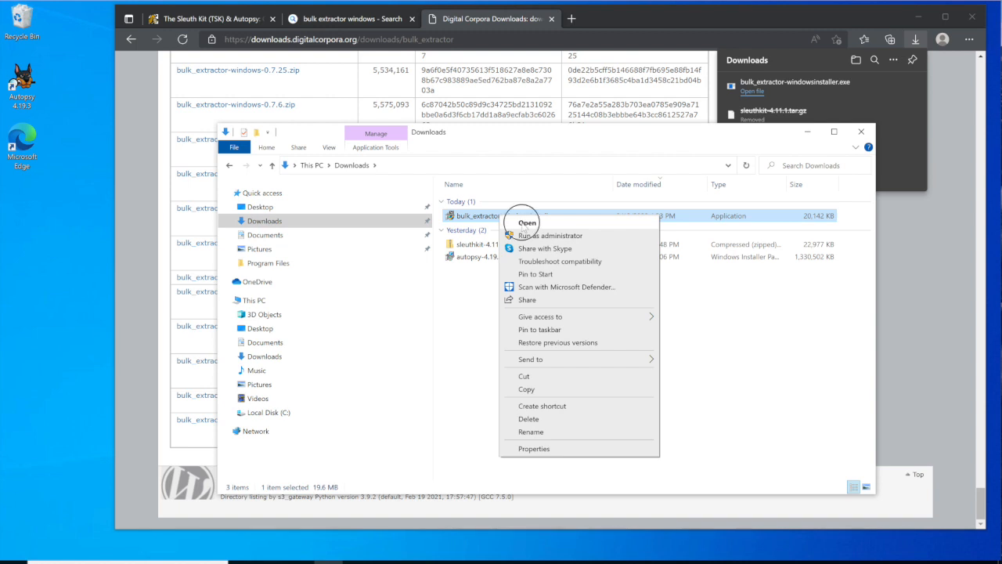
pyautogui.click(526, 224)
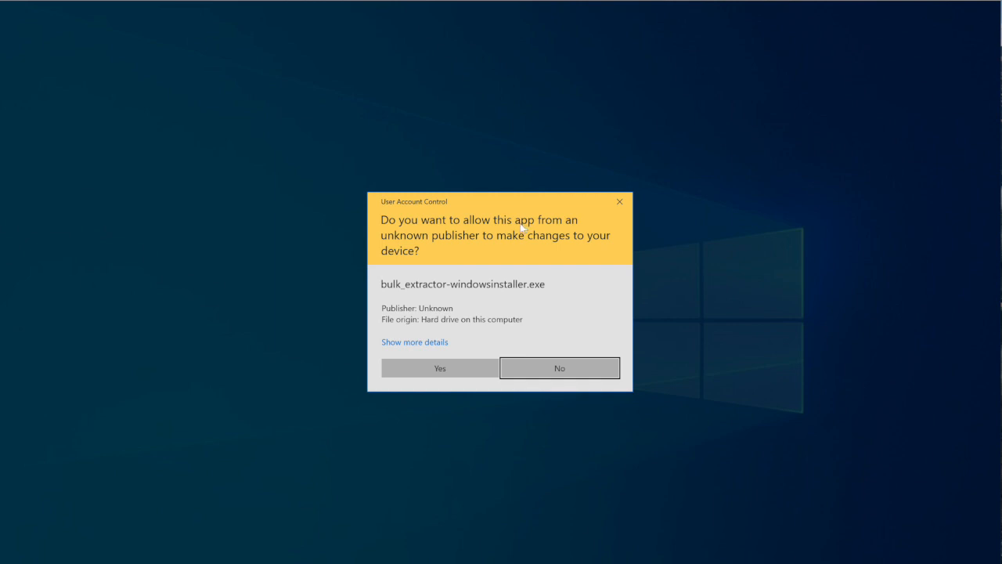
# Step: Allow the installer to make changes, install Bulk Extractor 1.5.1 with 64-bit configuration and Add to path, and close the setup
pyautogui.click(439, 369)
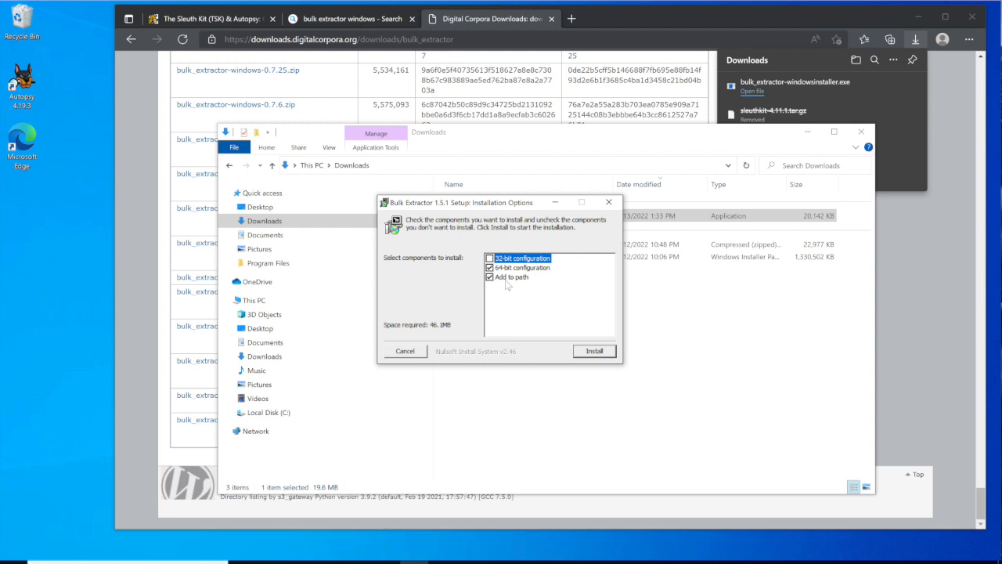
pyautogui.click(593, 353)
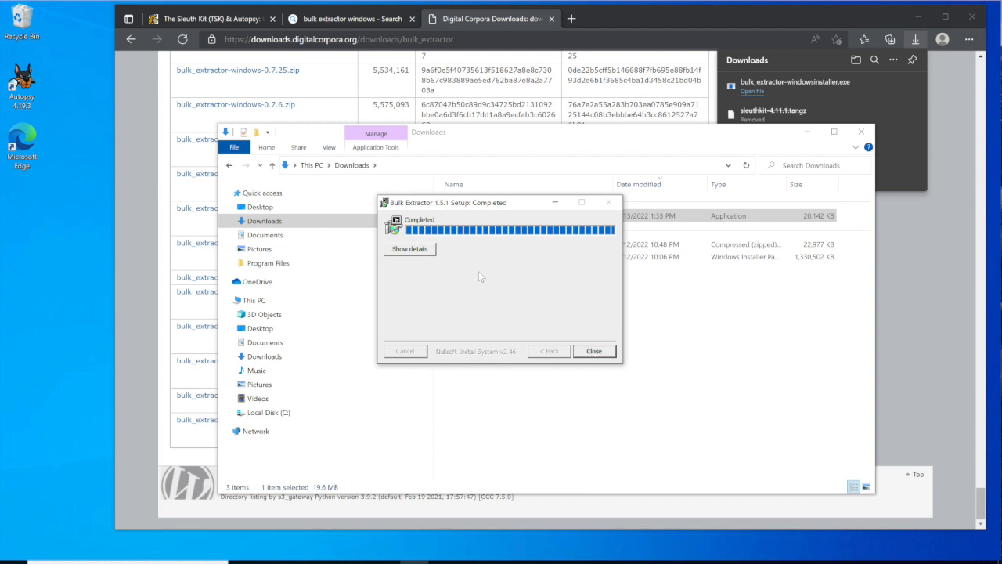
pyautogui.click(596, 352)
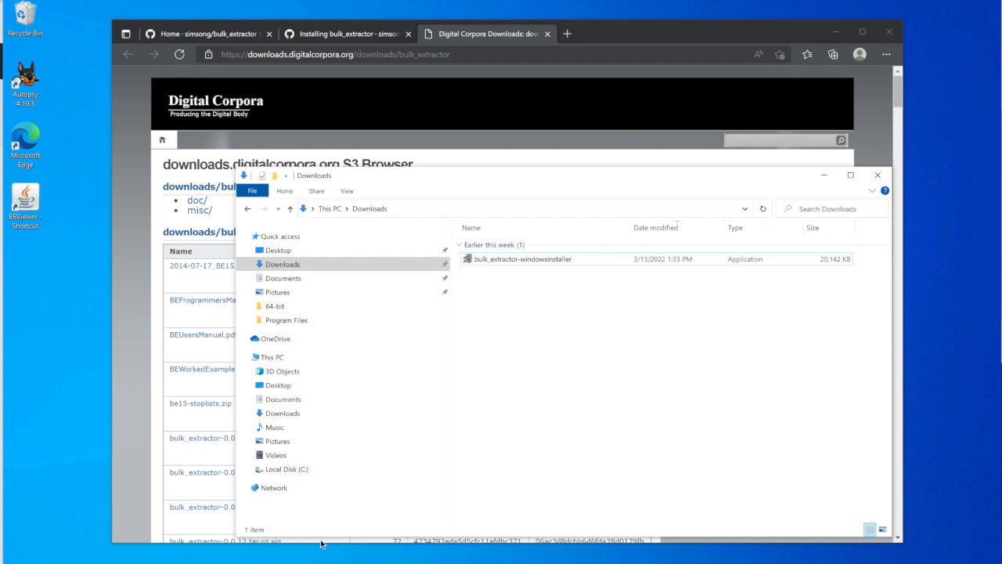
# Step: Search the web in a new browser tab for "java downloan windows 10"
pyautogui.click(568, 35)
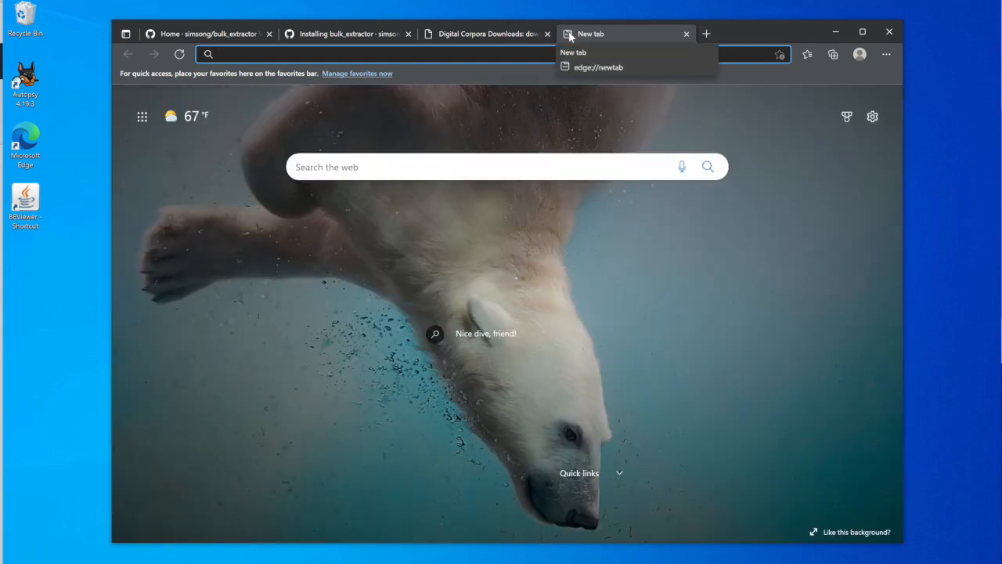
pyautogui.write('jv')
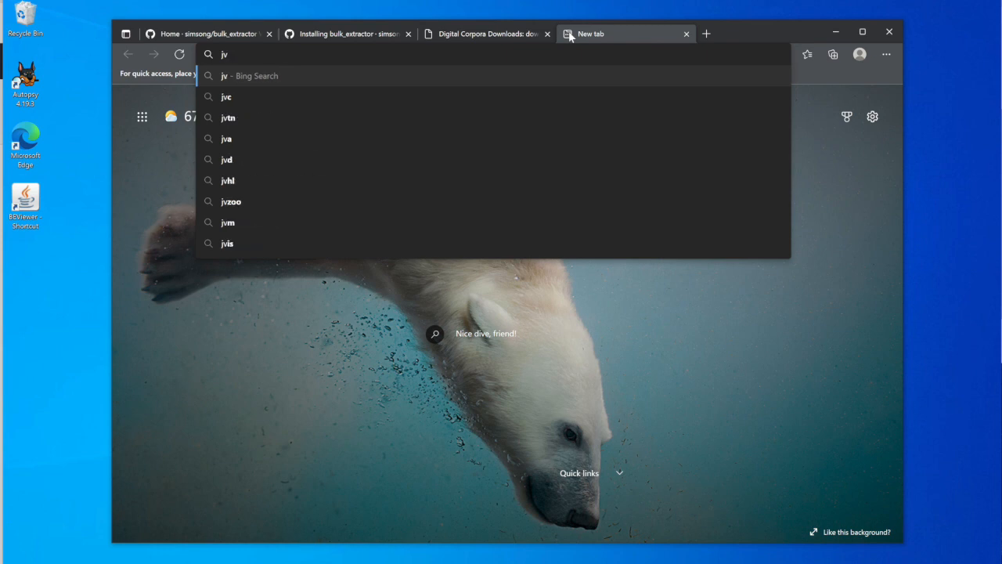
pyautogui.press('BackSpace')
pyautogui.write('ava')
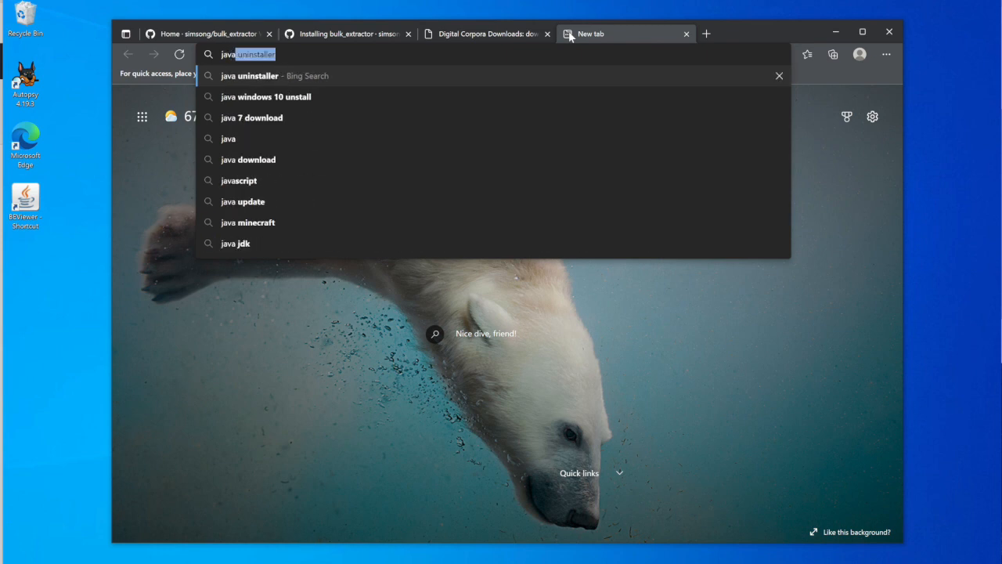
pyautogui.write(' down')
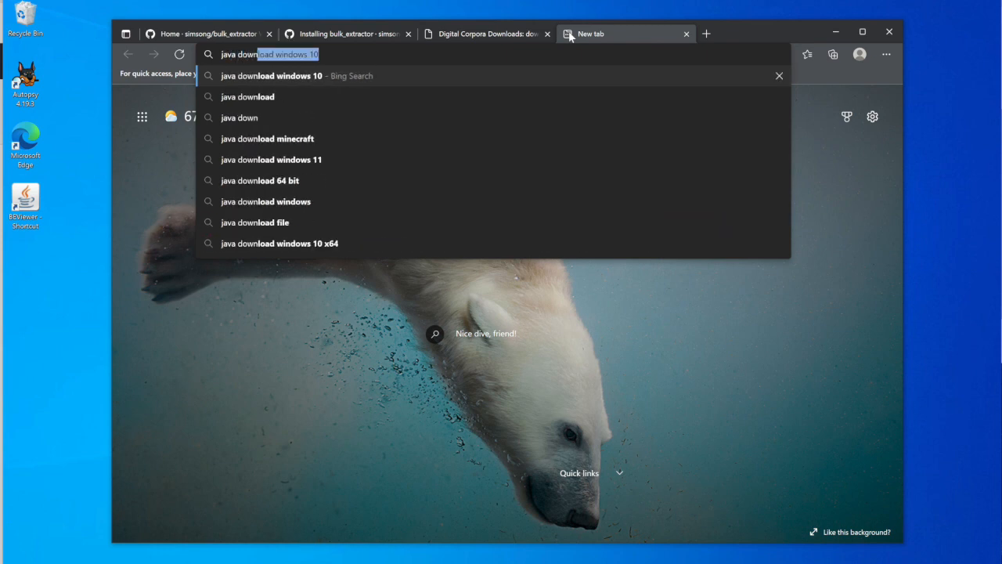
pyautogui.write('loan windows')
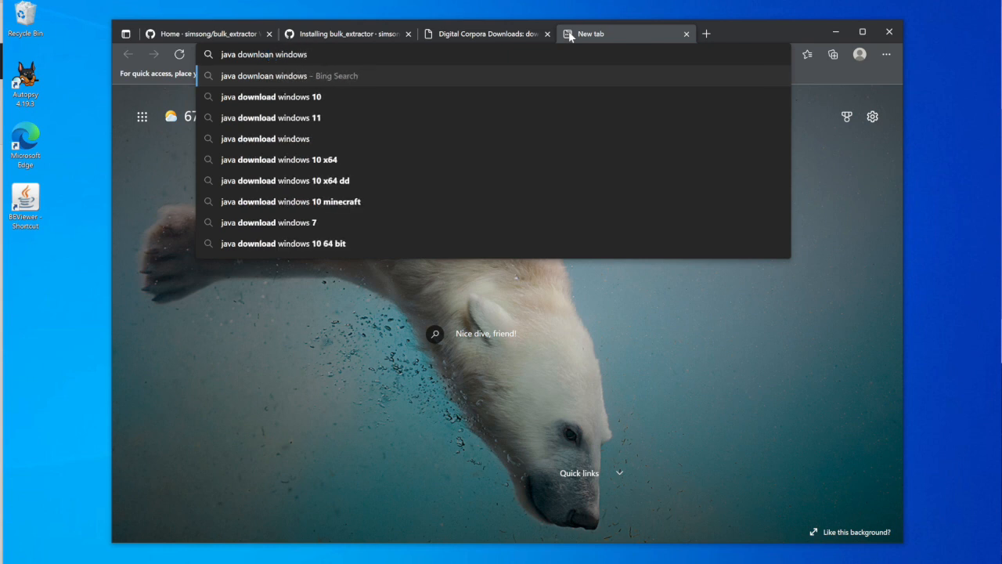
pyautogui.write(' 10')
pyautogui.press('Return')
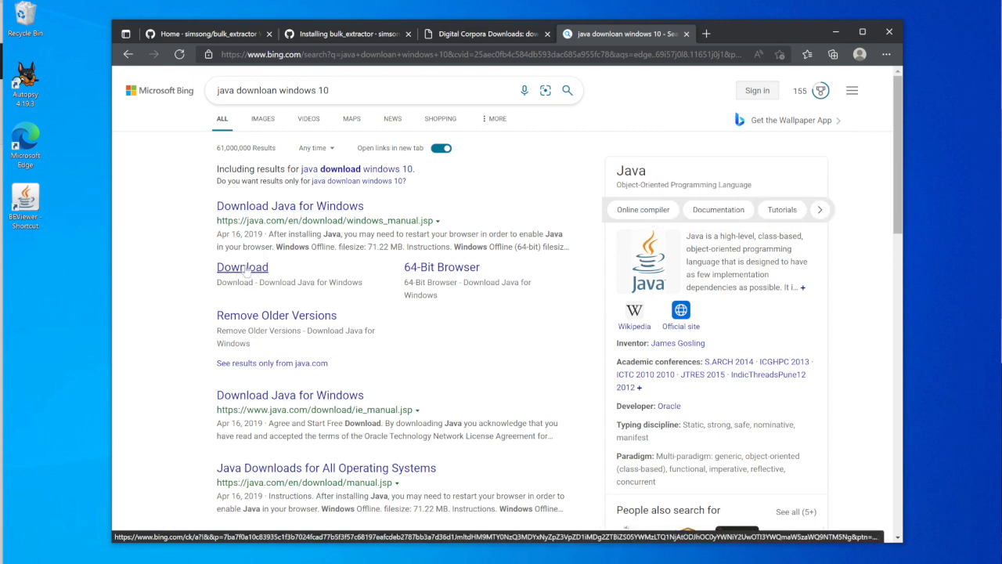
# Step: Follow the 64-Bit Browser result to java.com, go to its Download page, accept the license and download the Java installer jre-8u321-windows-x64.exe
pyautogui.click(441, 268)
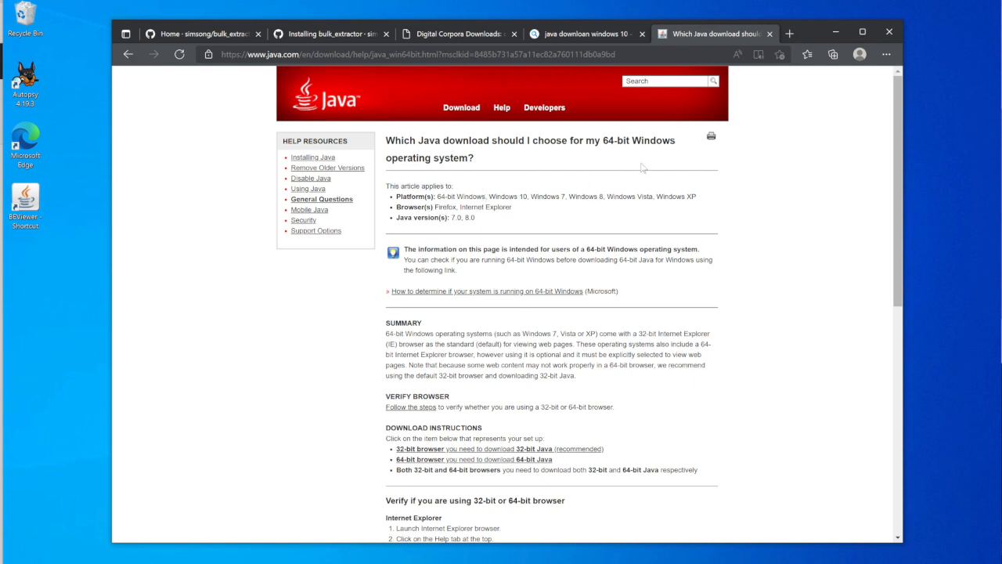
pyautogui.click(455, 111)
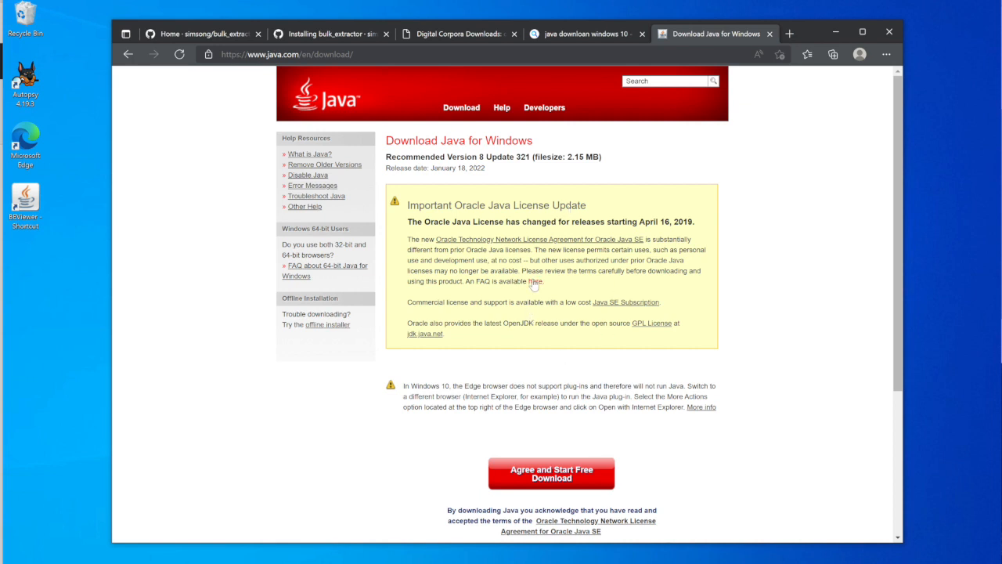
pyautogui.click(540, 481)
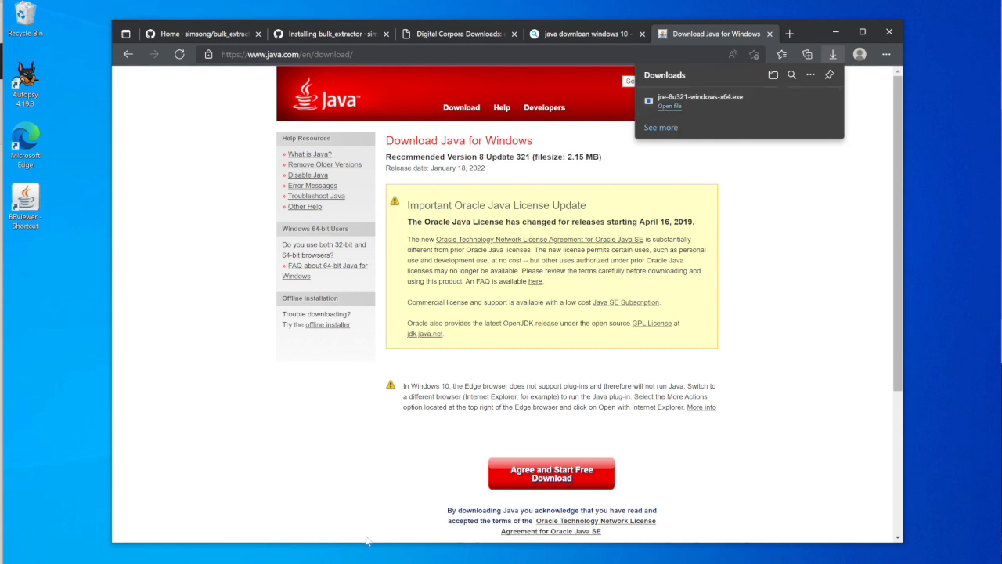
# Step: Switch to File Explorer's Downloads folder and launch jre-8u321-windows-x64
pyautogui.click(304, 562)
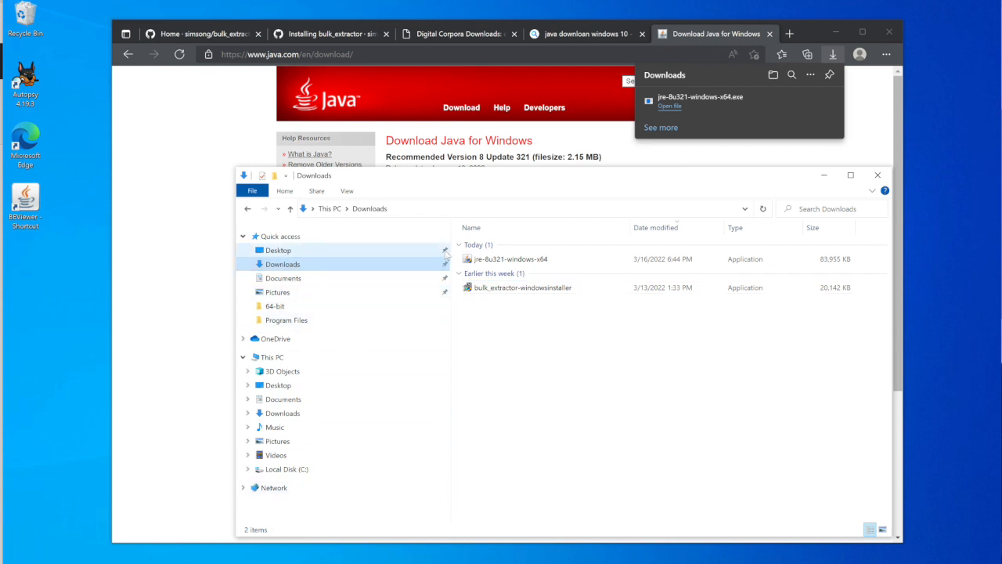
pyautogui.click(505, 261)
pyautogui.rightClick(506, 261)
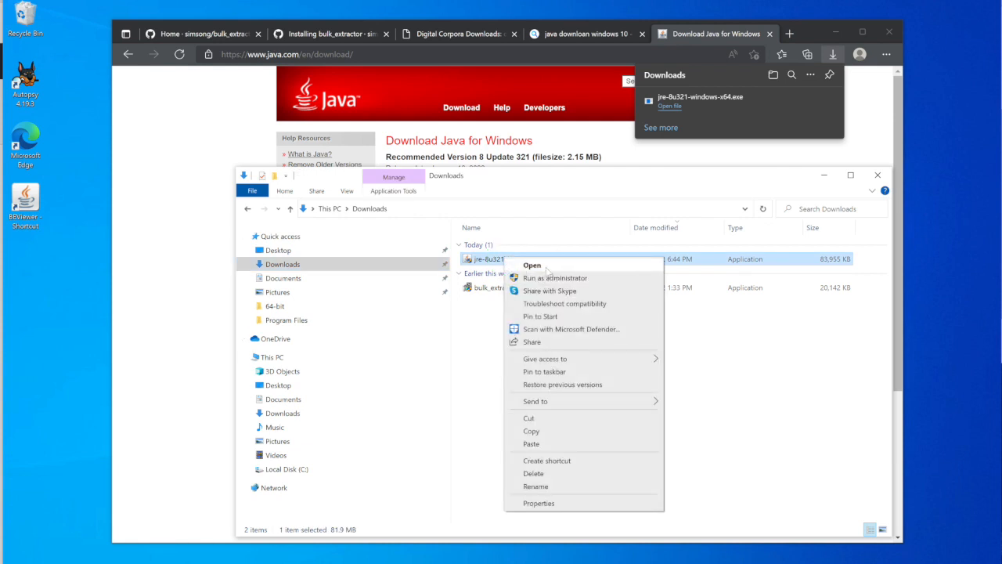
pyautogui.click(546, 267)
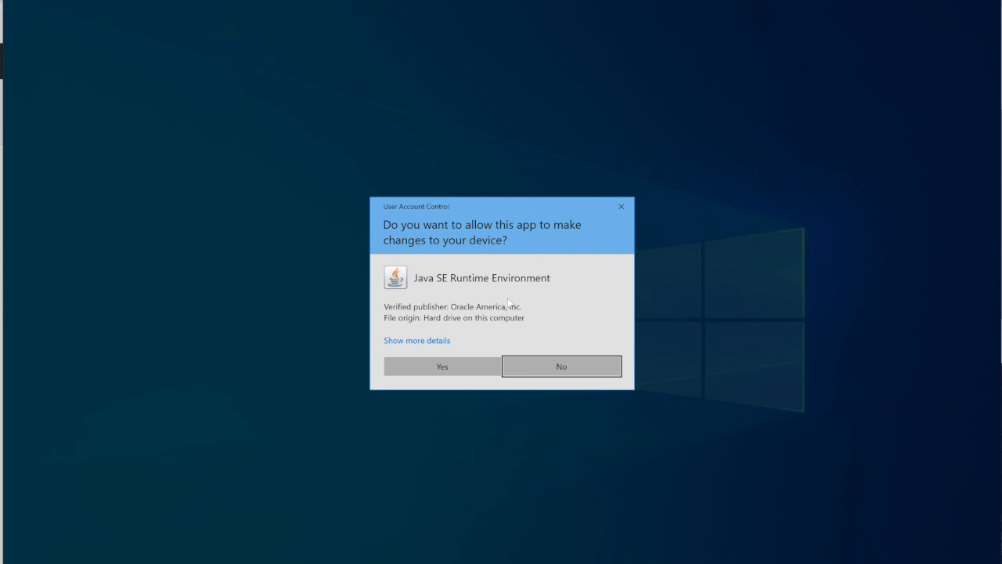
# Step: Allow the Java SE Runtime Environment installer to make changes, install Java in the default destination folder and close the setup
pyautogui.click(443, 370)
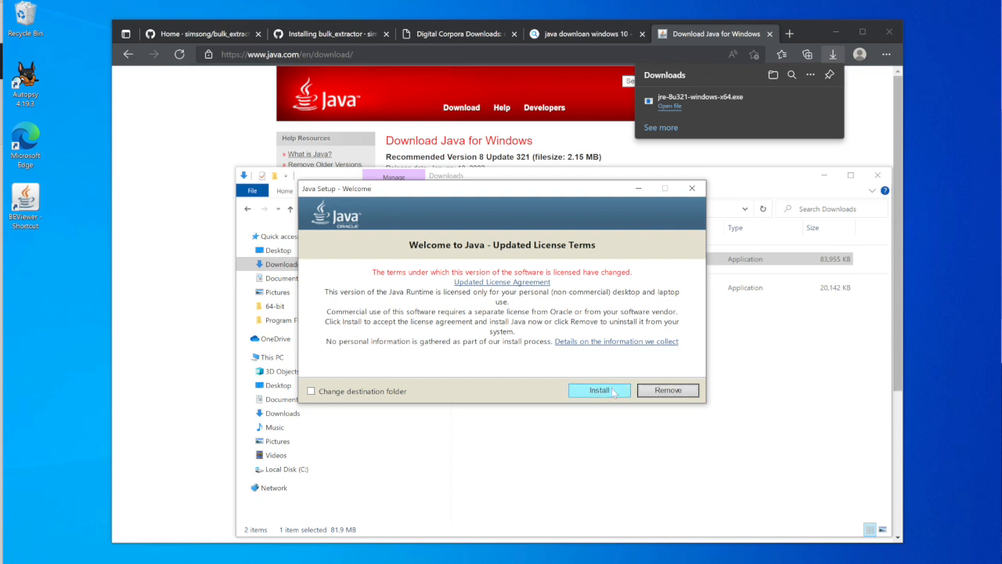
pyautogui.click(614, 392)
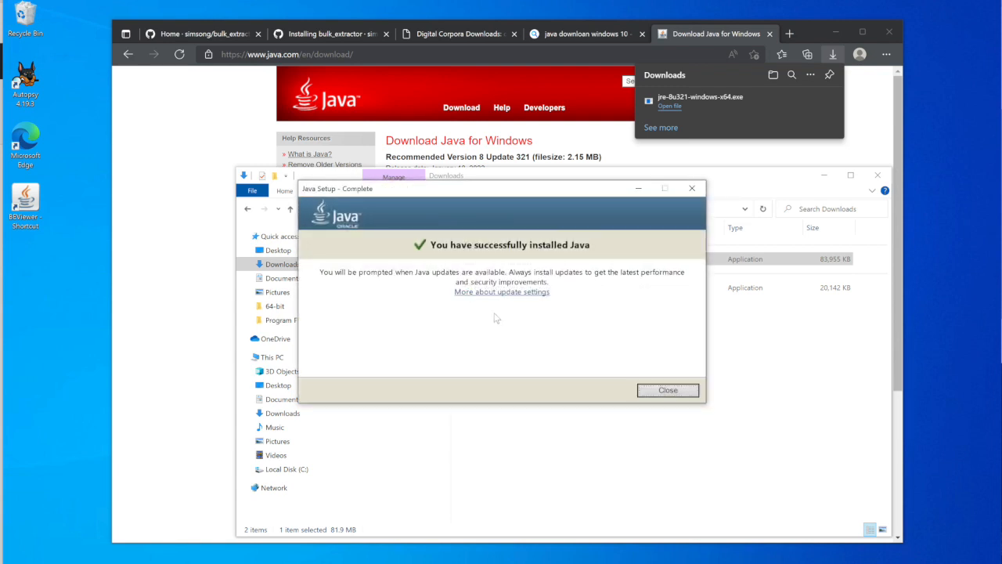
pyautogui.click(667, 391)
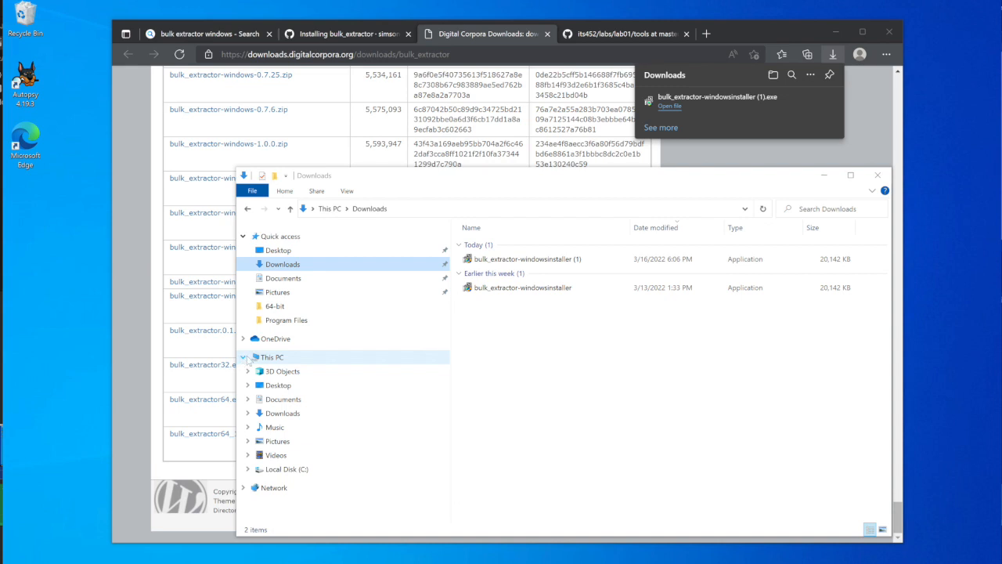
# Step: Open the 64-bit folder inside Program Files (x86) > Bulk Extractor 1.5.1 on Local Disk (C:)
pyautogui.click(248, 469)
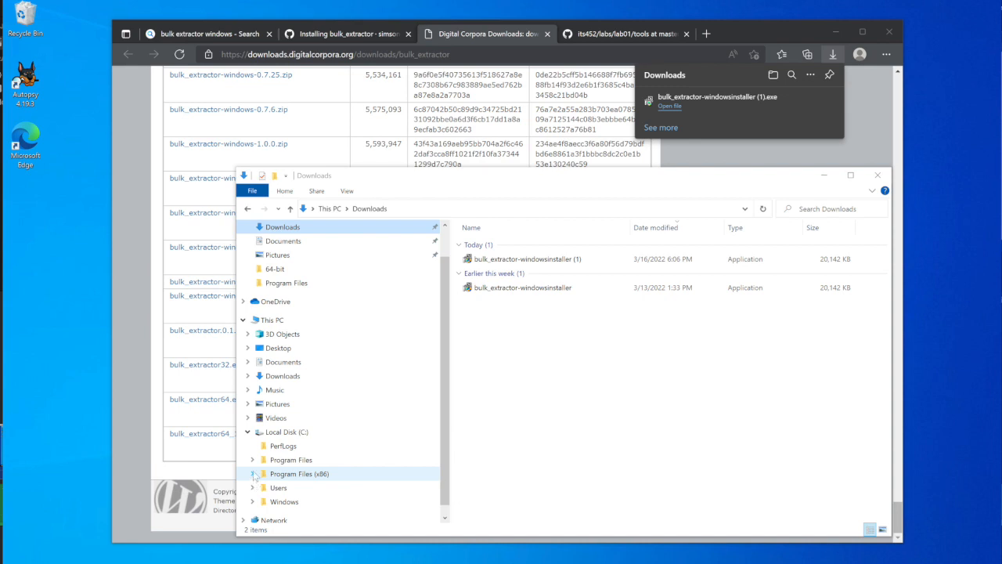
pyautogui.click(252, 474)
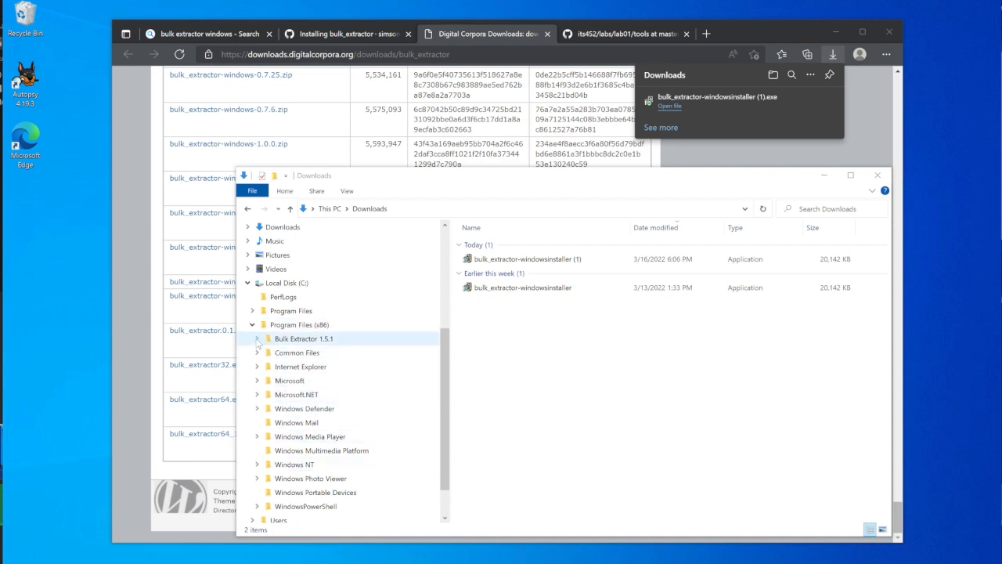
pyautogui.click(257, 338)
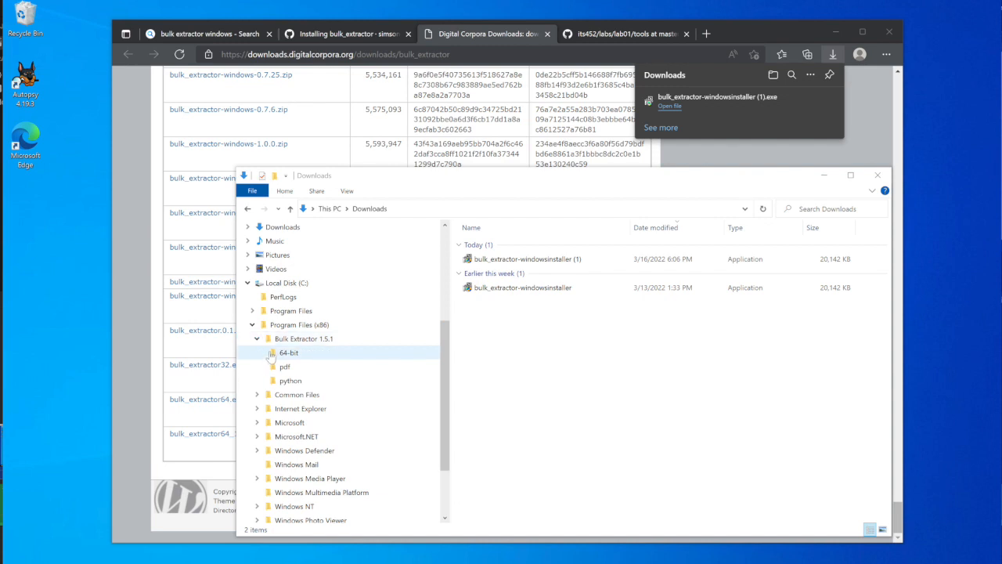
pyautogui.click(271, 354)
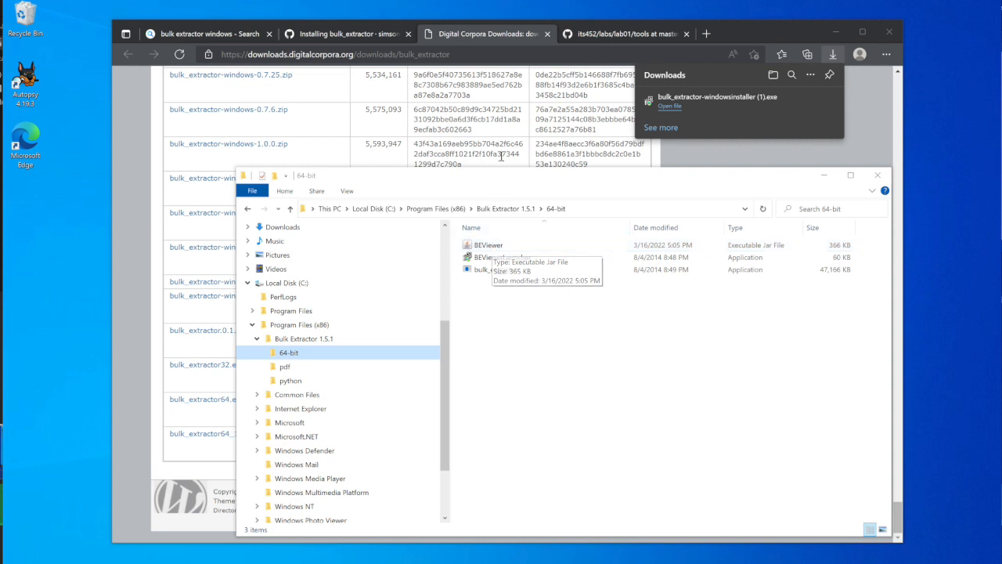
# Step: Switch to the browser and download BEViewer.jar from the its452 repository's labs/lab01/tools folder on GitHub
pyautogui.click(618, 35)
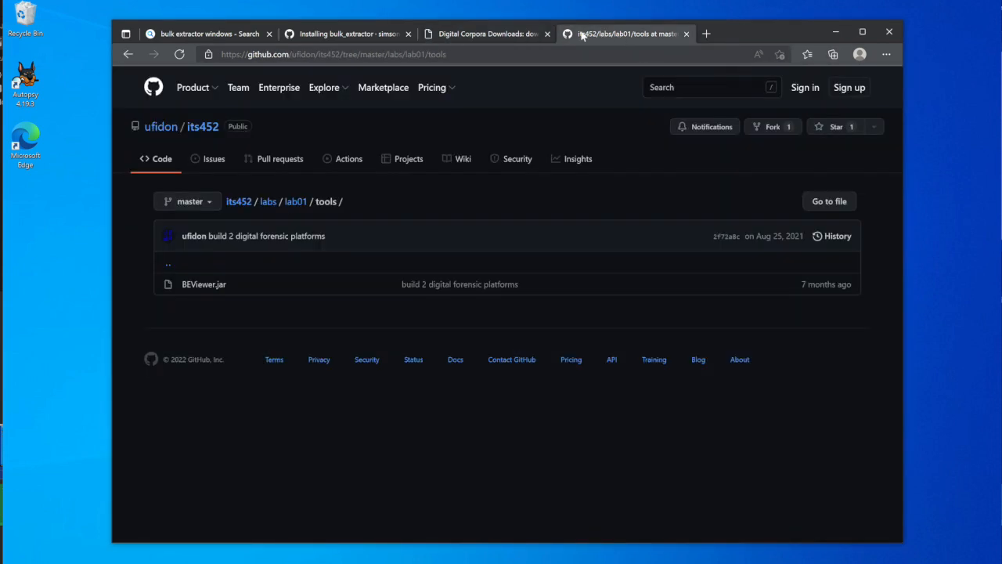
pyautogui.moveTo(145, 134)
pyautogui.click(203, 288)
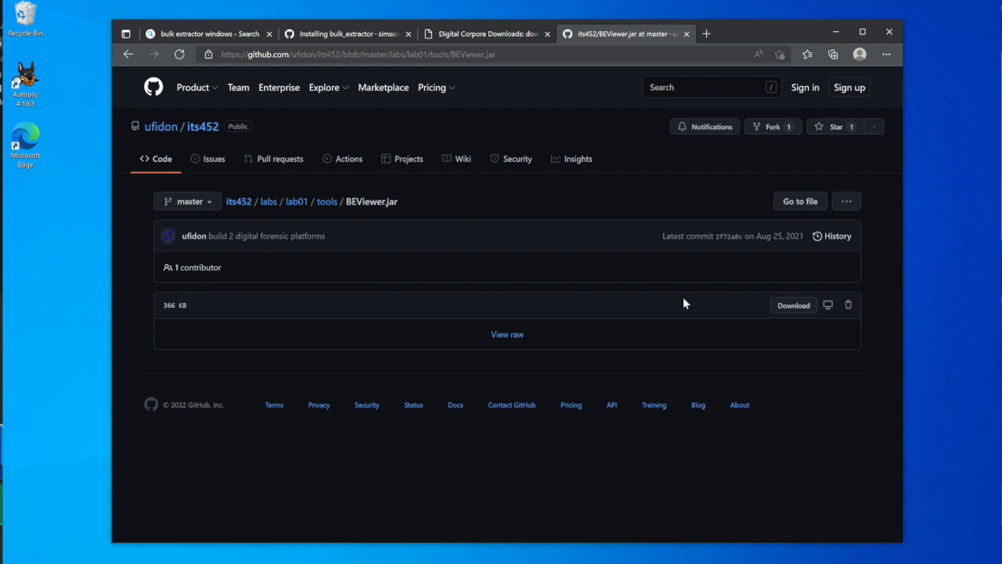
pyautogui.click(793, 307)
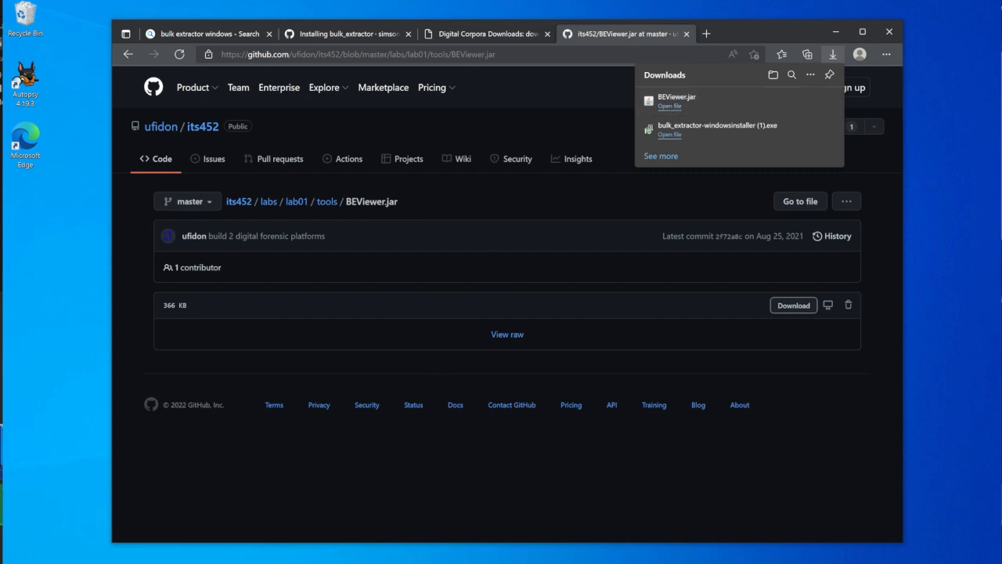
# Step: In File Explorer, copy BEViewer from Downloads into Bulk Extractor 1.5.1's 64-bit folder, replacing the existing file and granting administrator permission
pyautogui.click(306, 562)
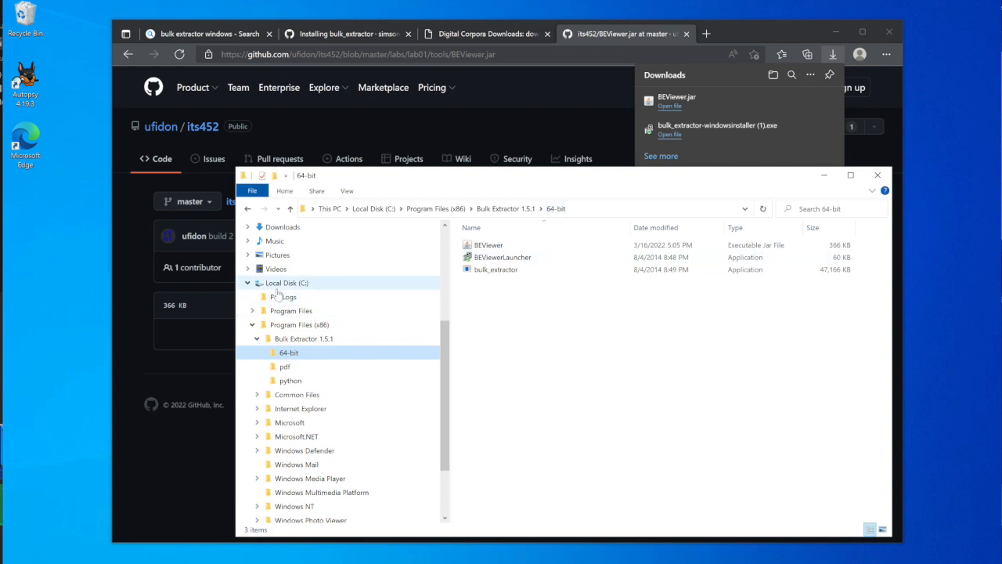
pyautogui.click(276, 227)
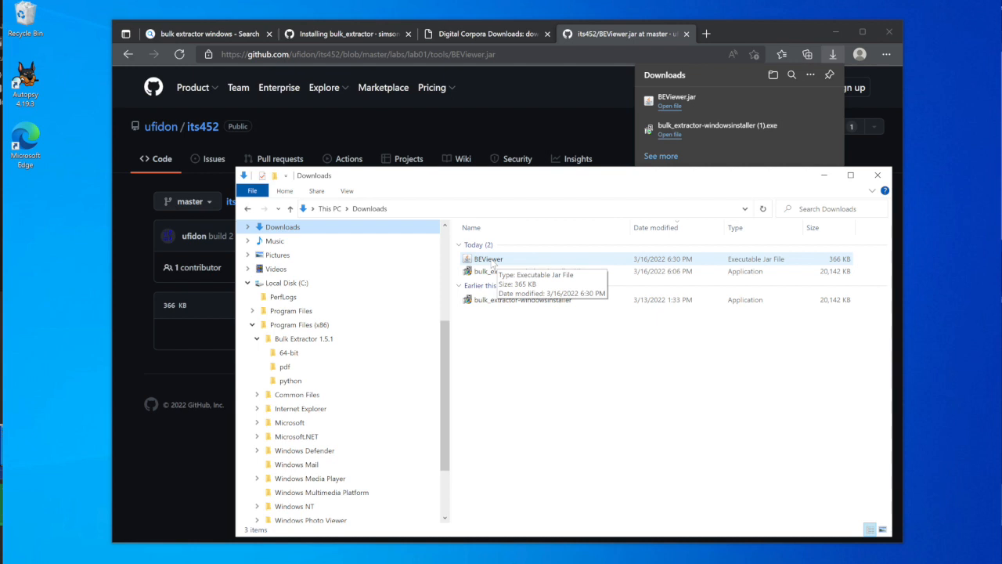
pyautogui.rightClick(493, 263)
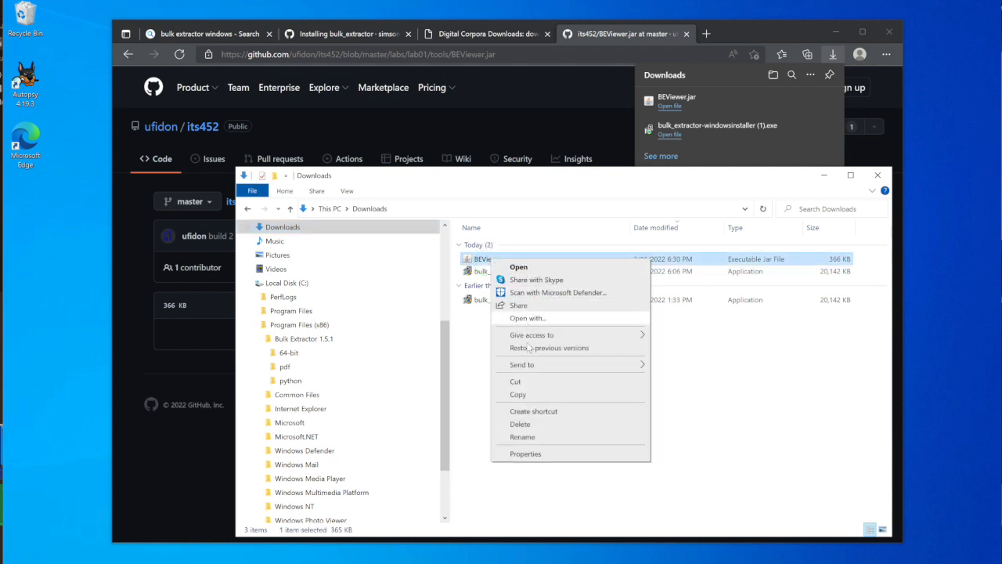
pyautogui.click(532, 394)
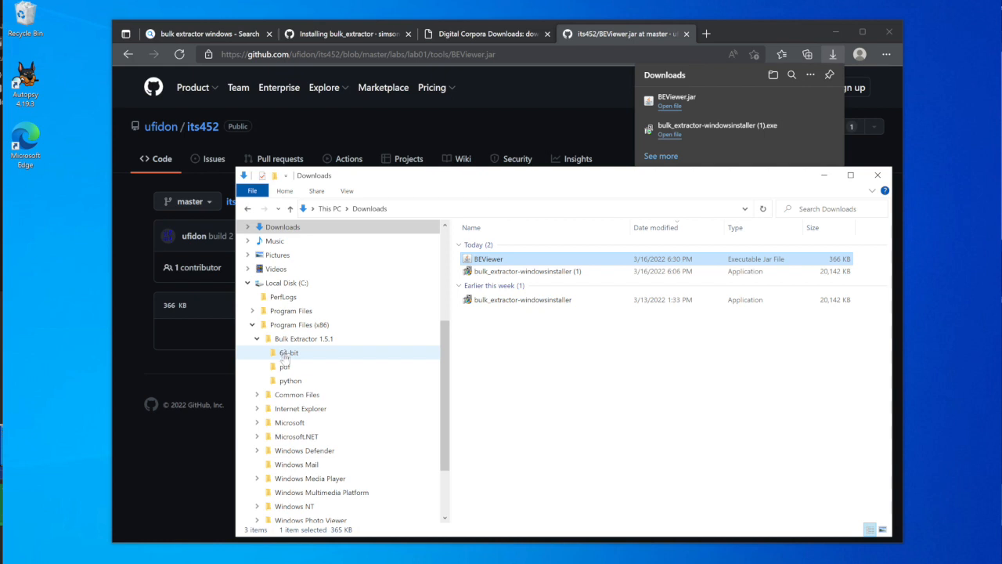
pyautogui.click(291, 355)
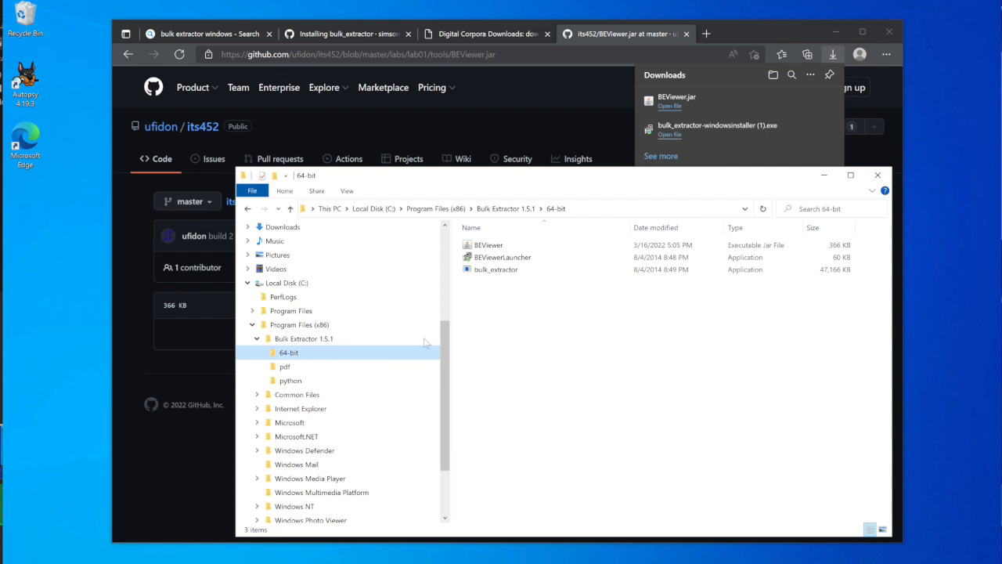
pyautogui.rightClick(516, 319)
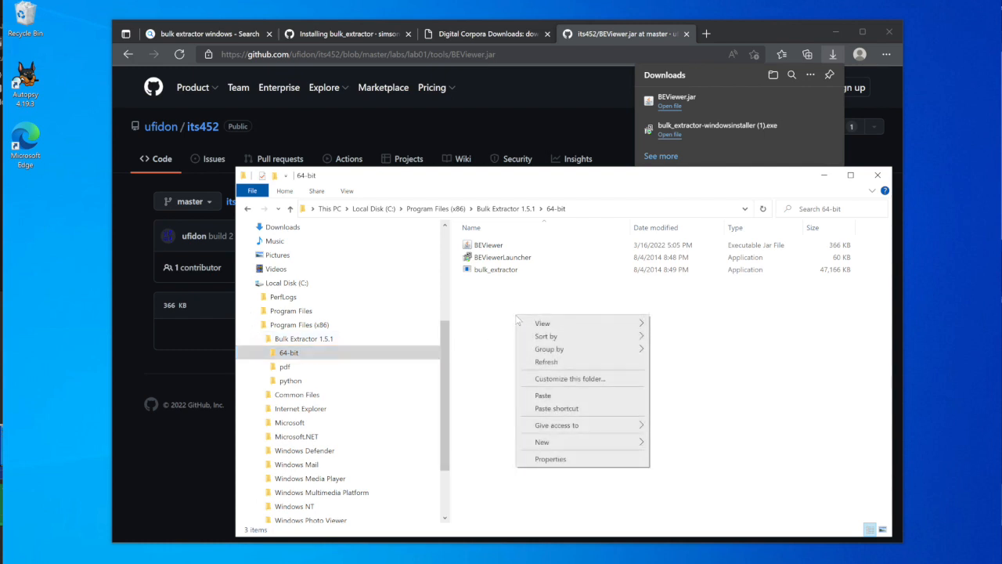
pyautogui.click(544, 396)
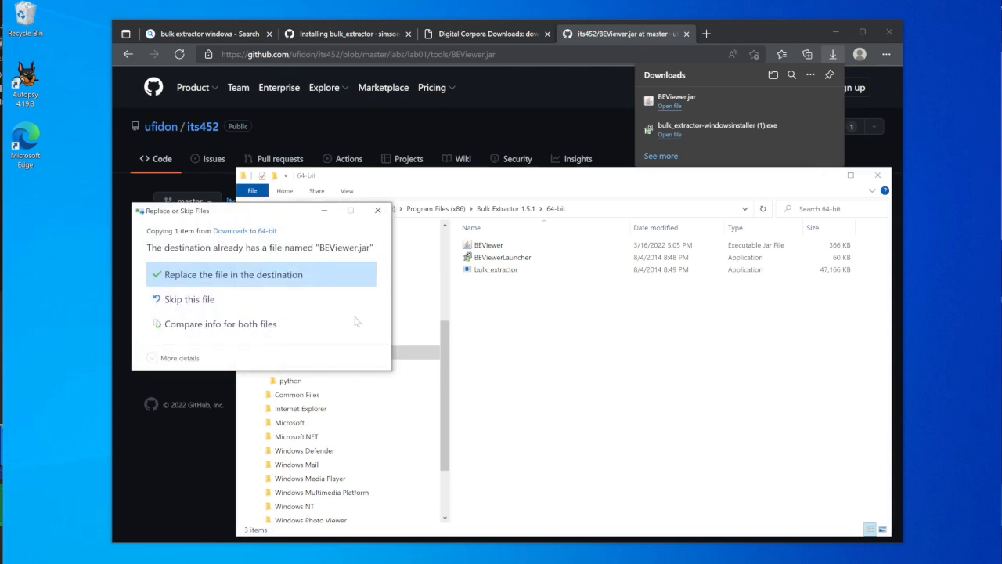
pyautogui.click(276, 275)
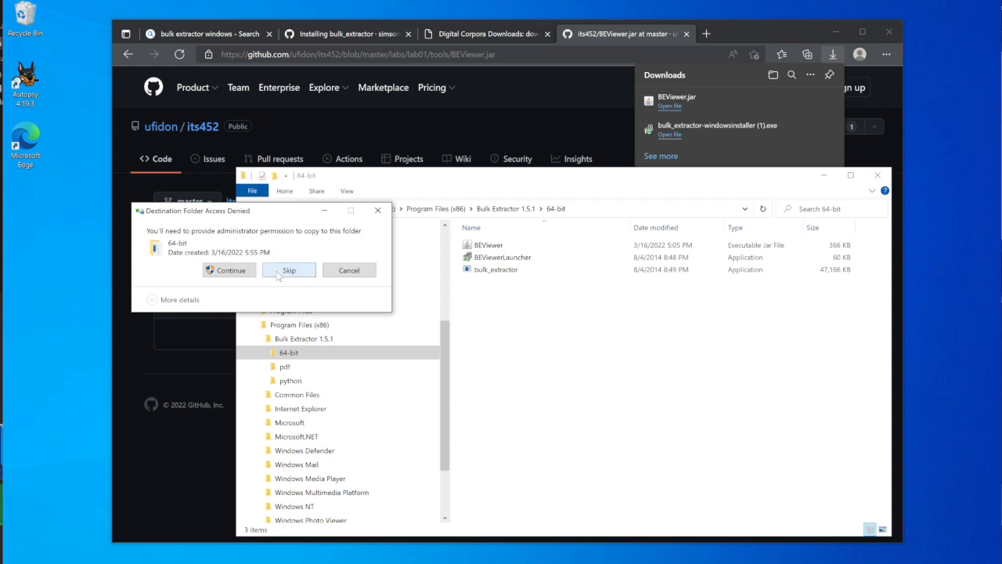
pyautogui.click(225, 272)
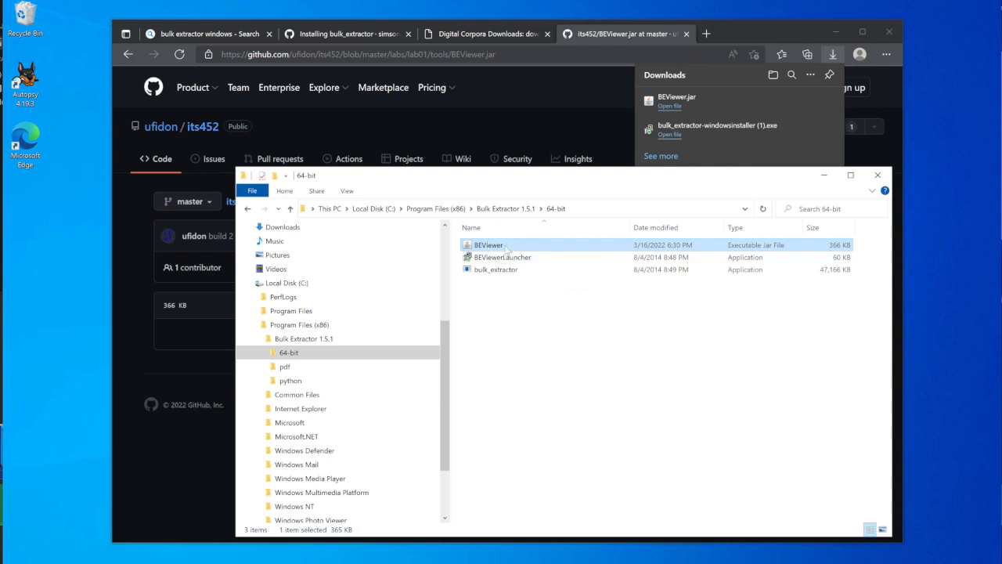
# Step: Create a shortcut to the BEViewer jar file in the 64-bit folder and have it placed on the desktop
pyautogui.rightClick(507, 249)
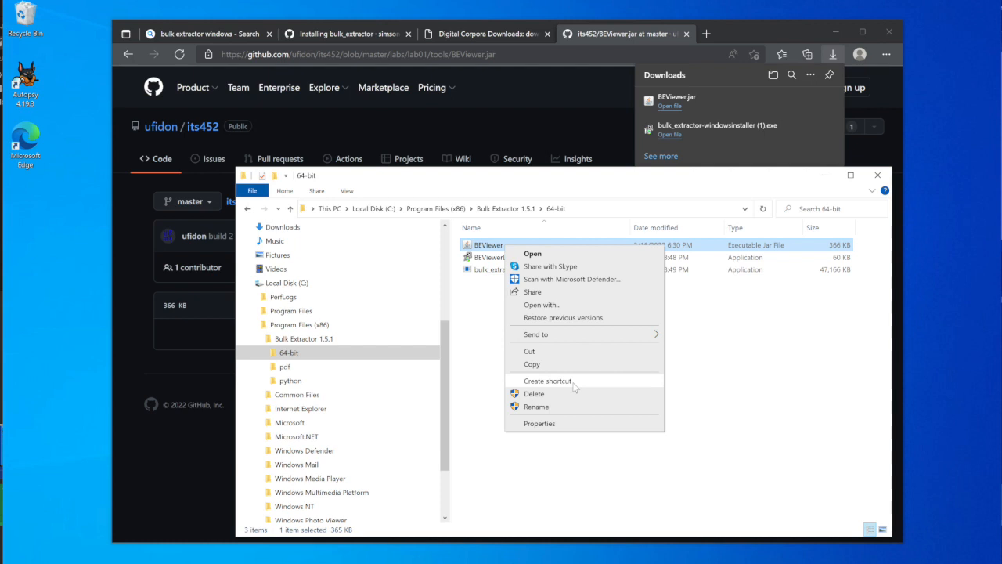
pyautogui.click(548, 380)
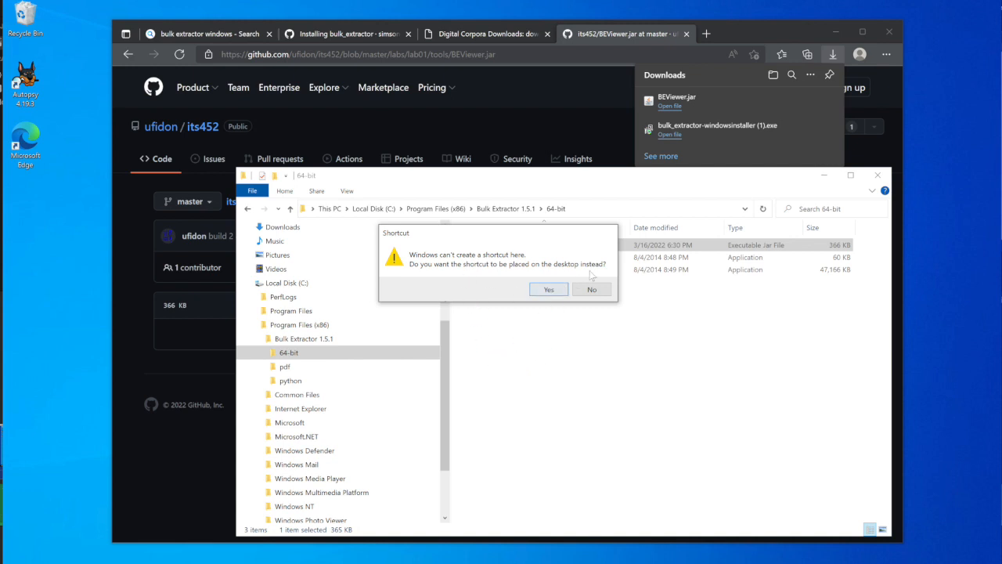
pyautogui.click(549, 290)
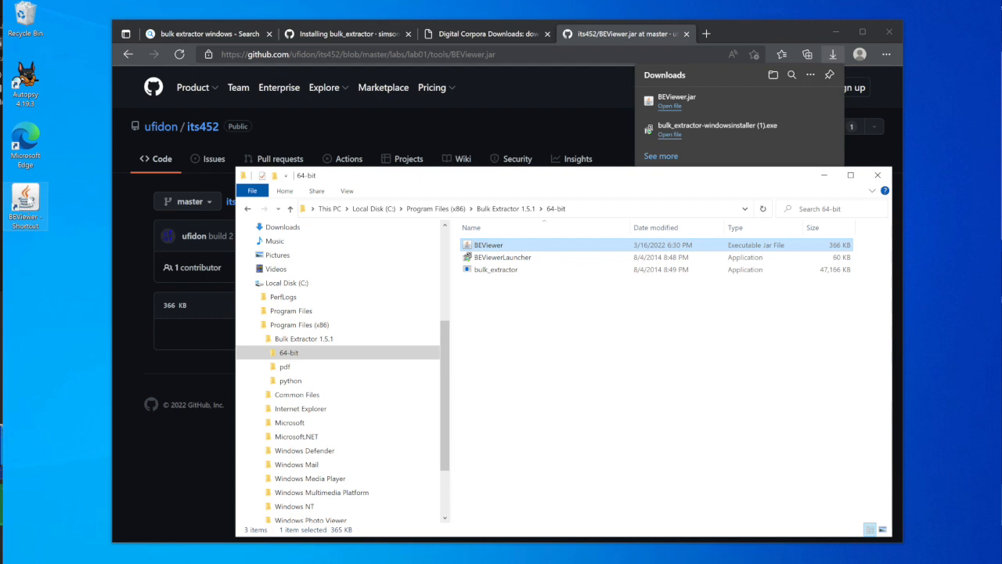
# Step: Launch Bulk Extractor Viewer from the BEViewer desktop shortcut to check that it runs, and quit it
pyautogui.click(25, 200)
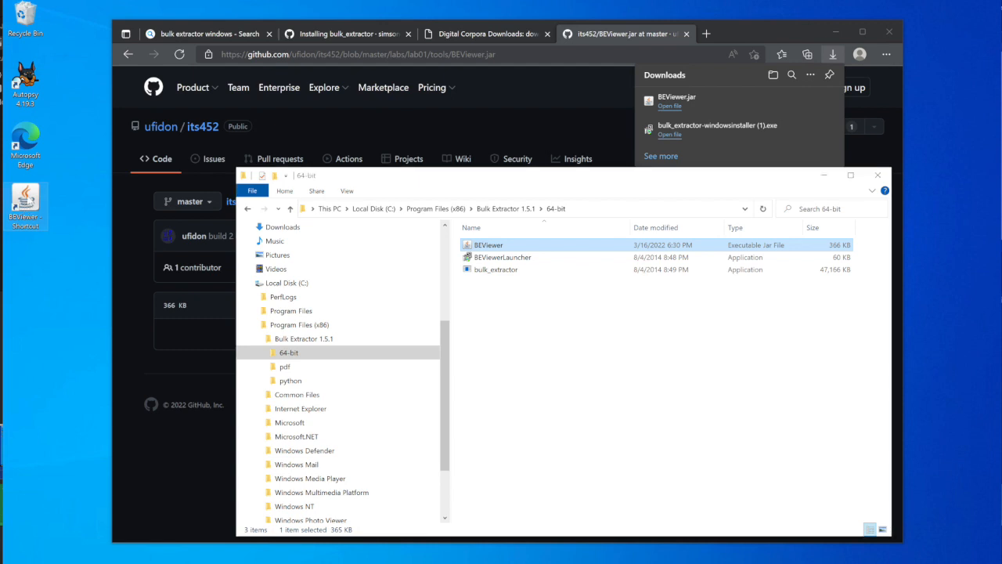
pyautogui.doubleClick(25, 202)
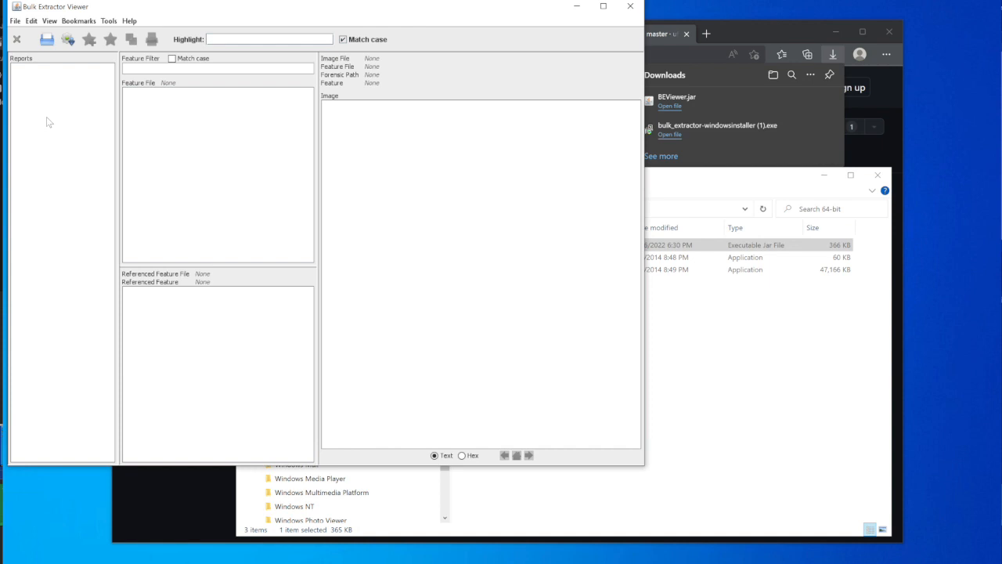
pyautogui.click(15, 23)
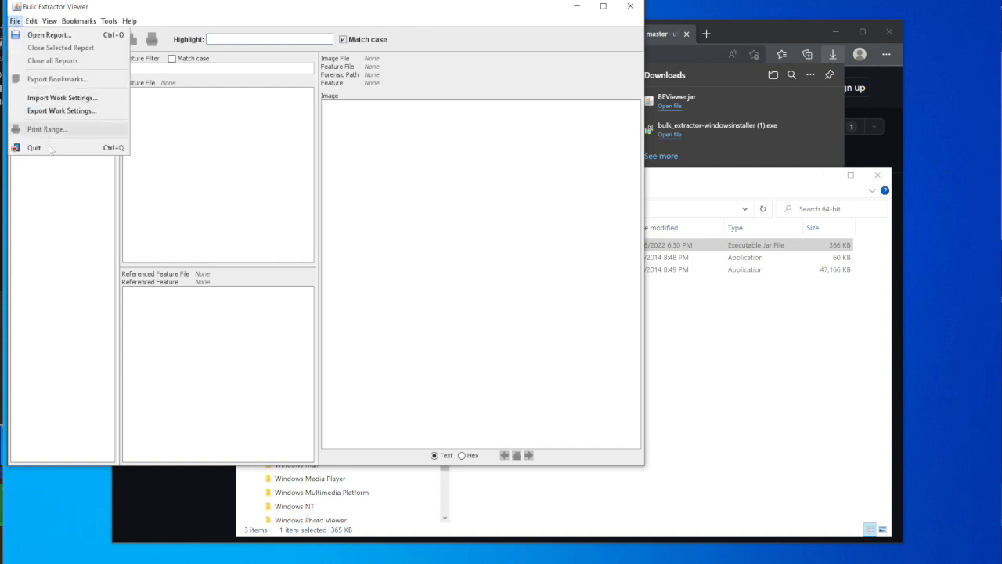
pyautogui.click(35, 148)
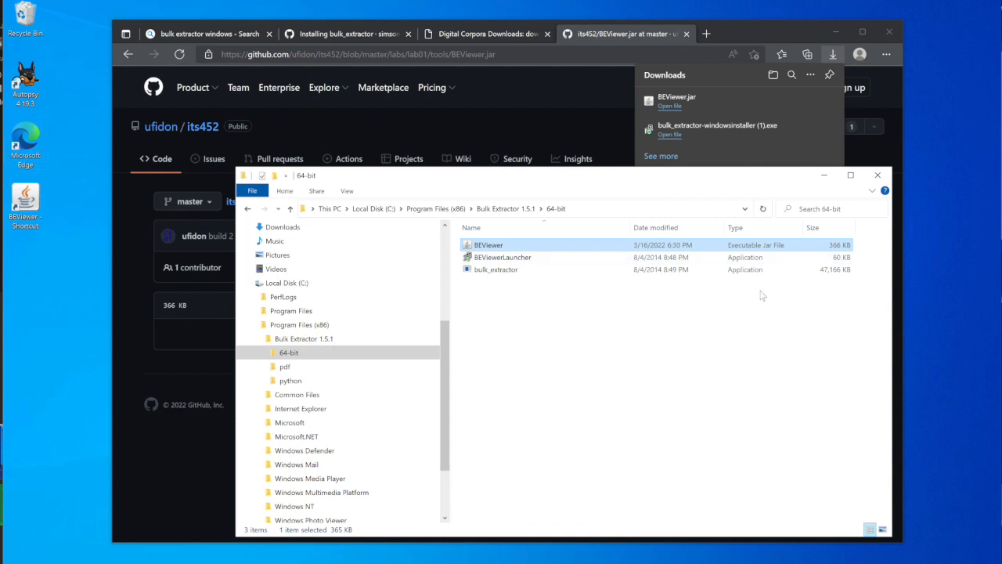
# Step: Close the File Explorer window and the browser window
pyautogui.click(880, 175)
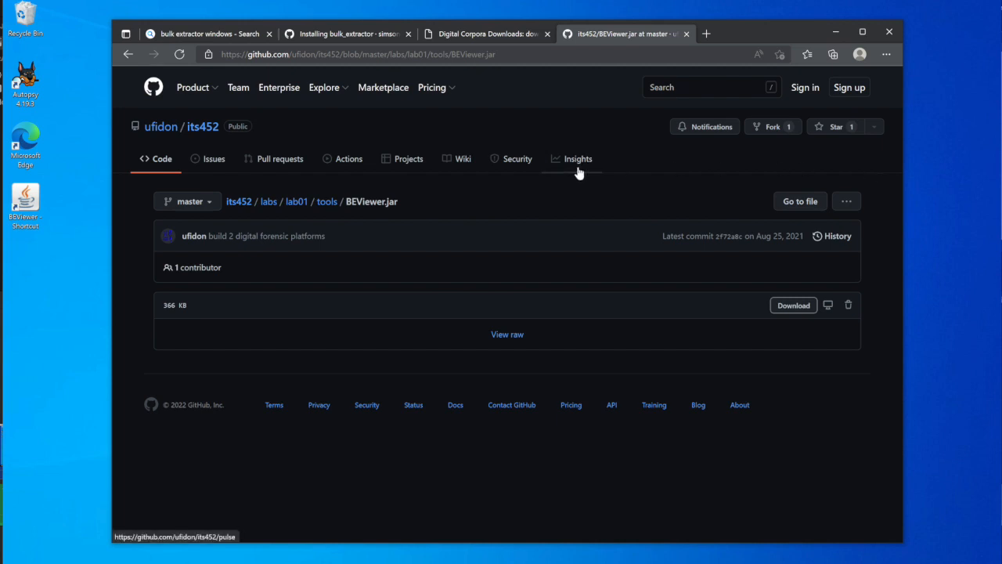
pyautogui.click(889, 33)
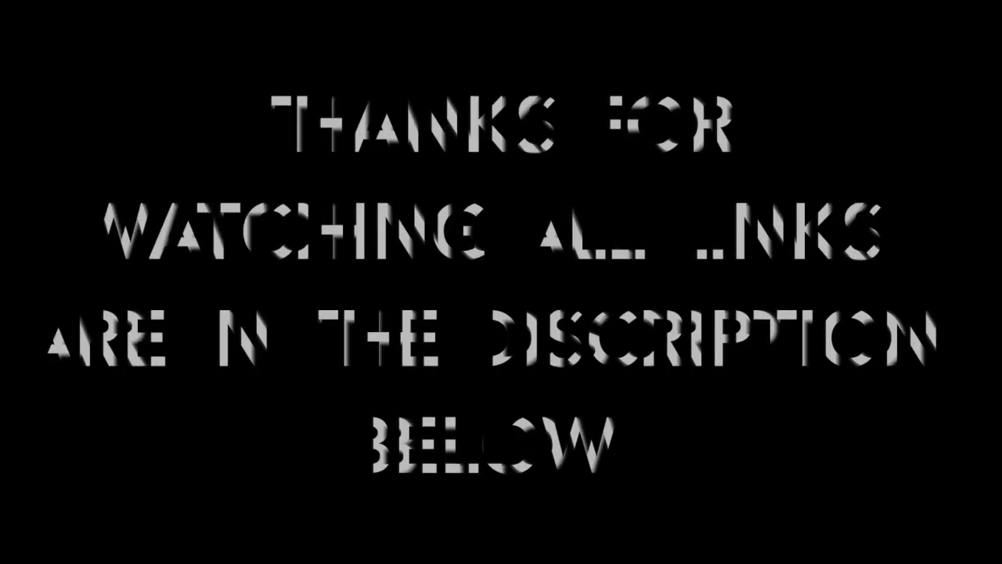